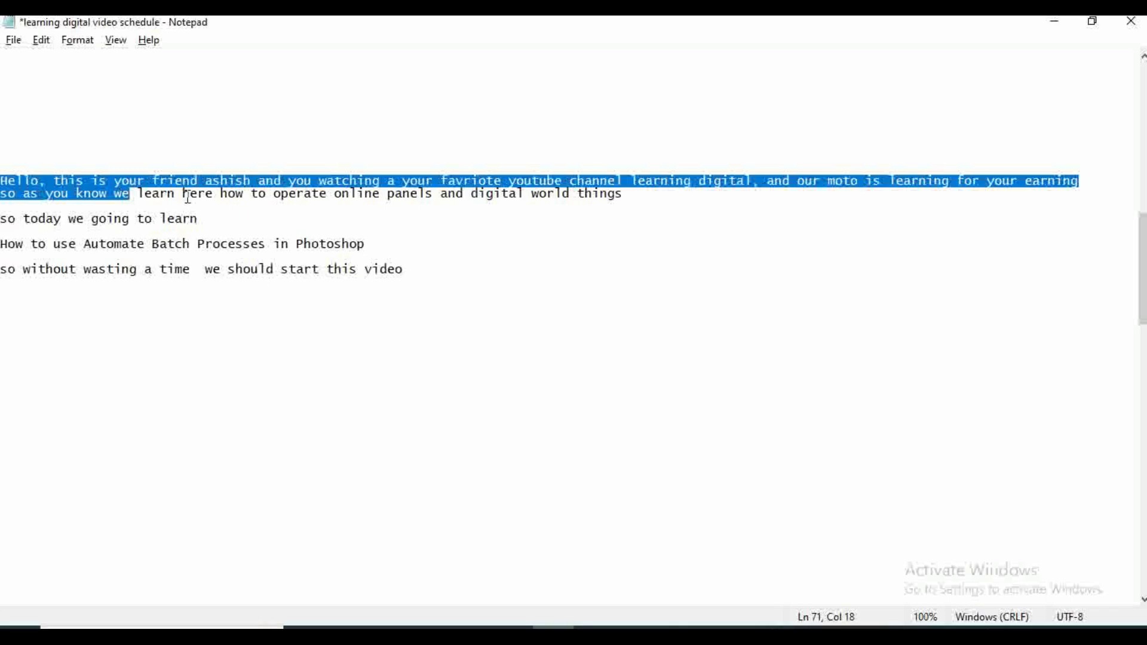
{"action": "left_click_drag", "start_coordinate": [132, 196], "coordinate": [631, 197]}
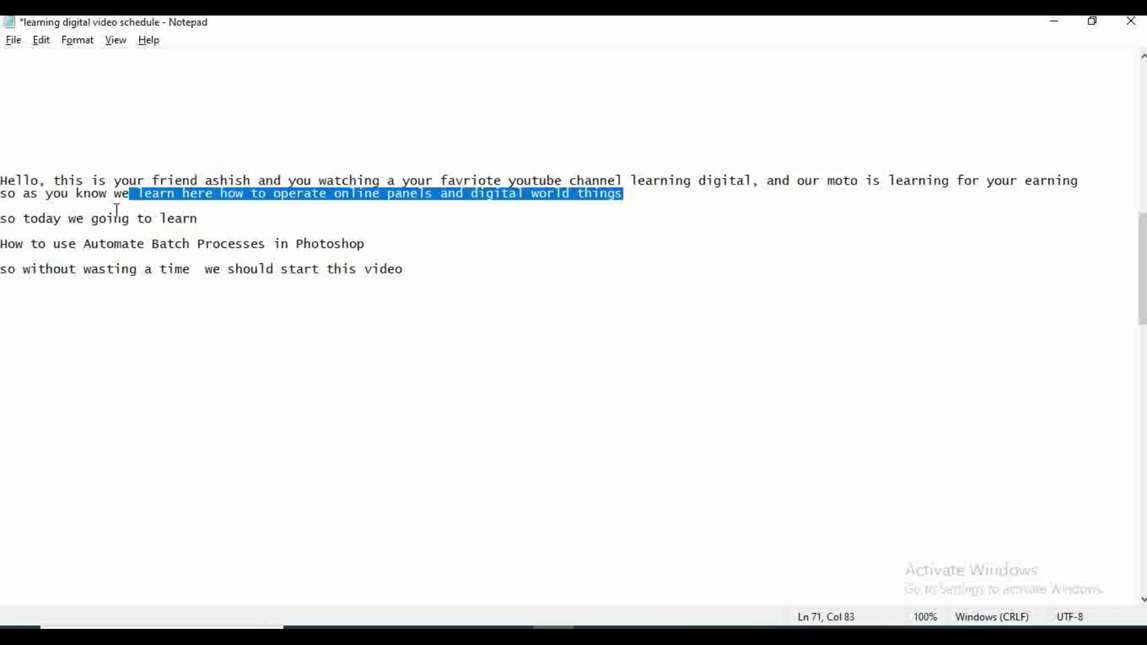
{"action": "left_click_drag", "start_coordinate": [2, 220], "coordinate": [208, 219]}
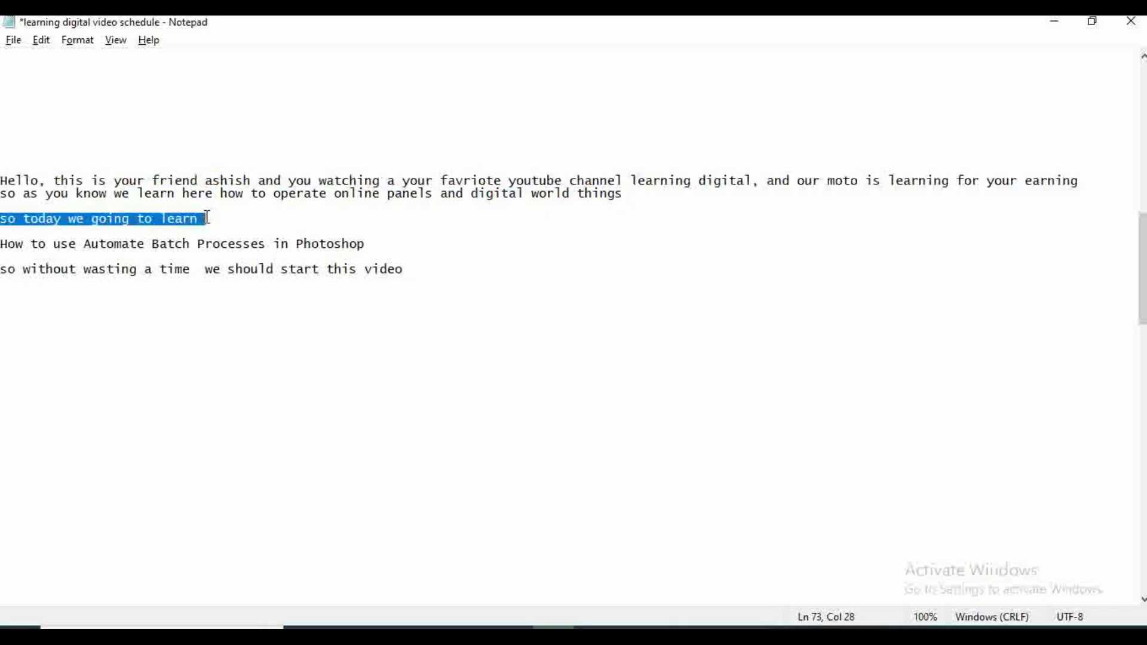
{"action": "left_click_drag", "start_coordinate": [2, 245], "coordinate": [382, 246]}
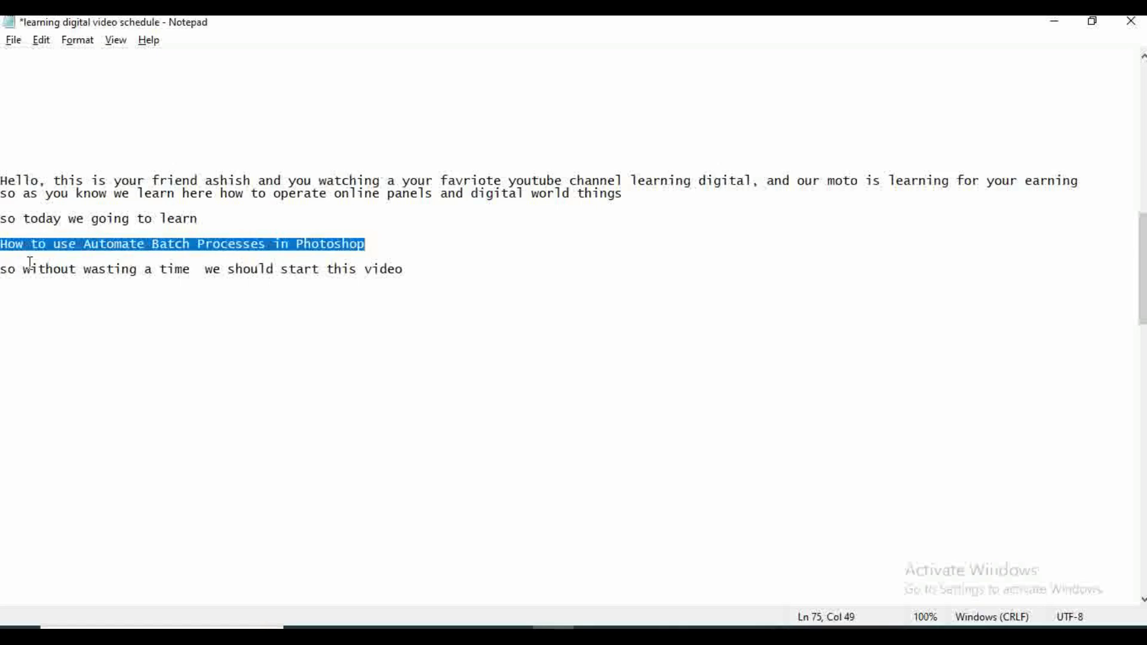
{"action": "left_click_drag", "start_coordinate": [2, 270], "coordinate": [410, 270]}
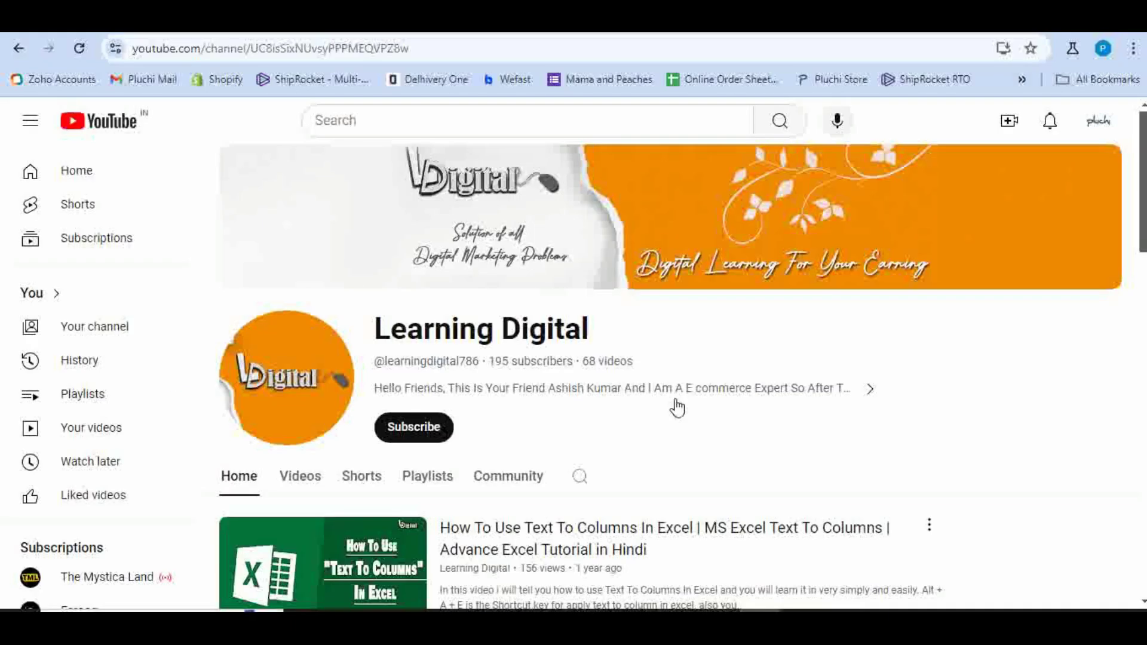
Subscribe to the Learning Digital YouTube channel and set its notifications to All
{"action": "left_click_drag", "start_coordinate": [619, 343], "coordinate": [372, 338]}
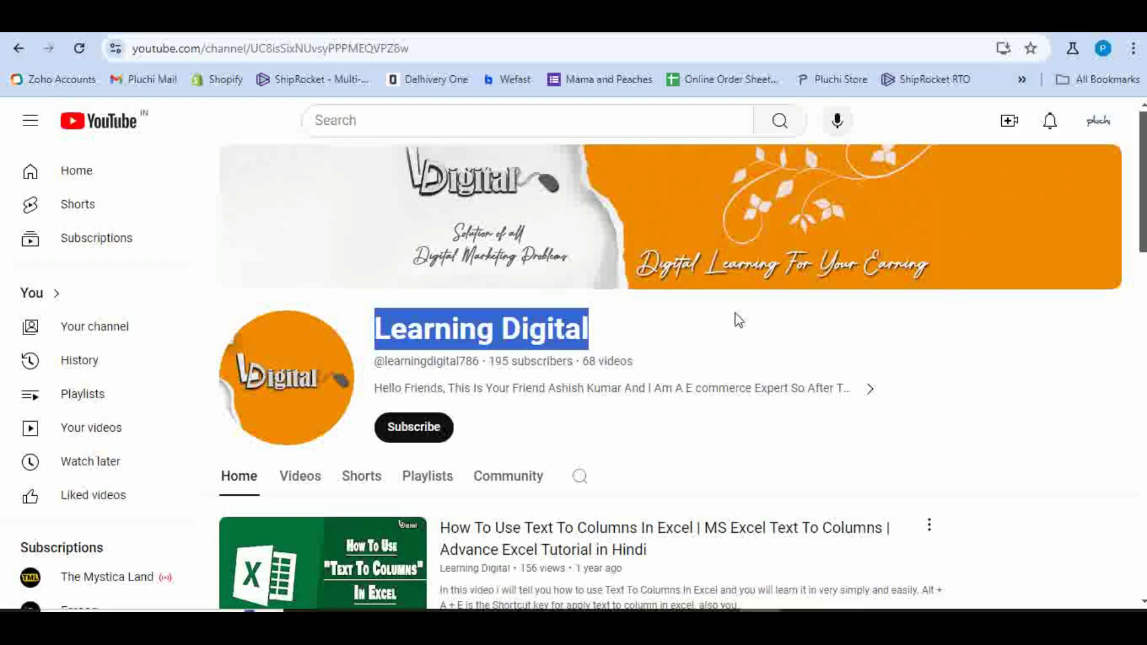
{"action": "scroll", "coordinate": [737, 317], "scroll_direction": "down", "scroll_amount": 15}
{"action": "scroll", "coordinate": [751, 327], "scroll_direction": "up", "scroll_amount": 8}
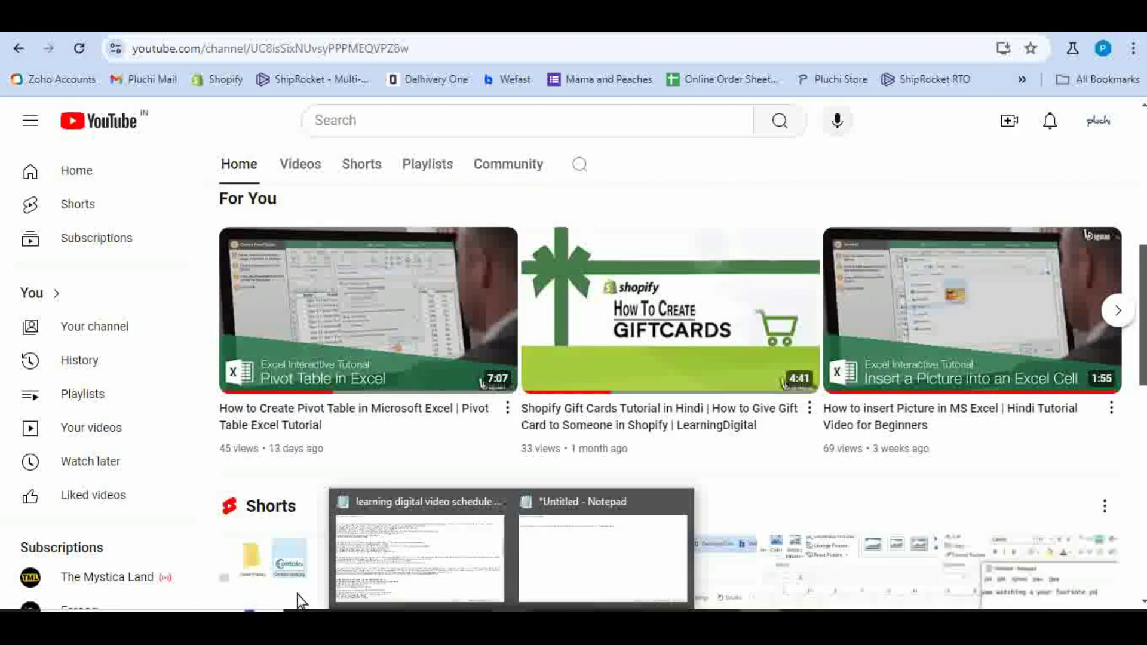
{"action": "scroll", "coordinate": [437, 389], "scroll_direction": "up", "scroll_amount": 4}
{"action": "left_click", "coordinate": [436, 364]}
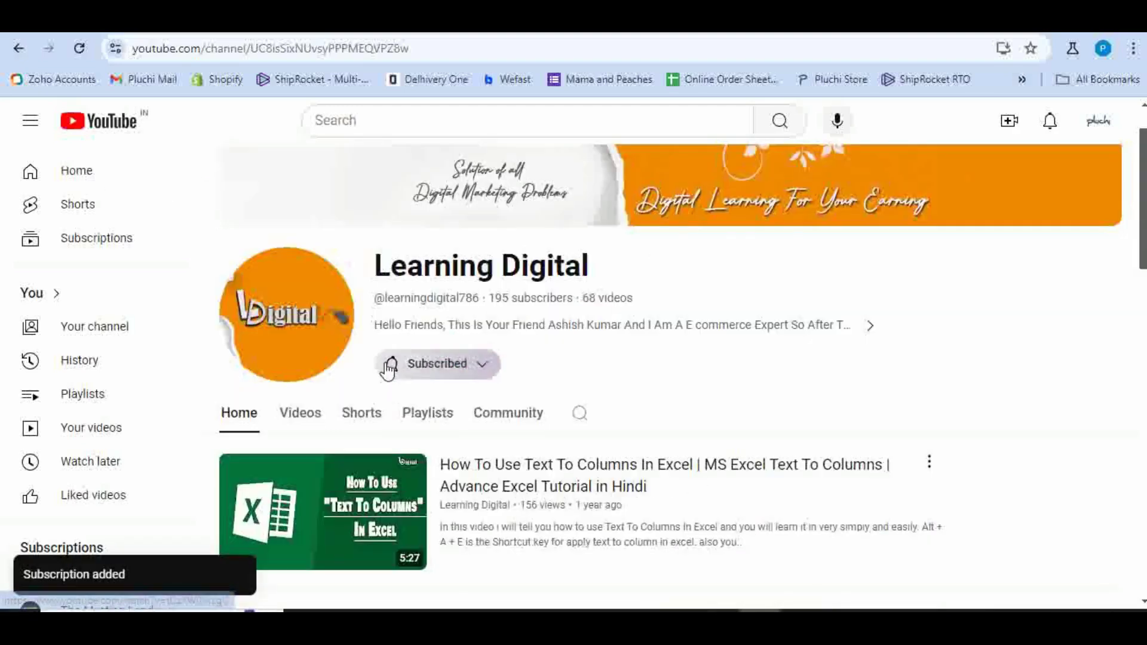
{"action": "left_click", "coordinate": [439, 363]}
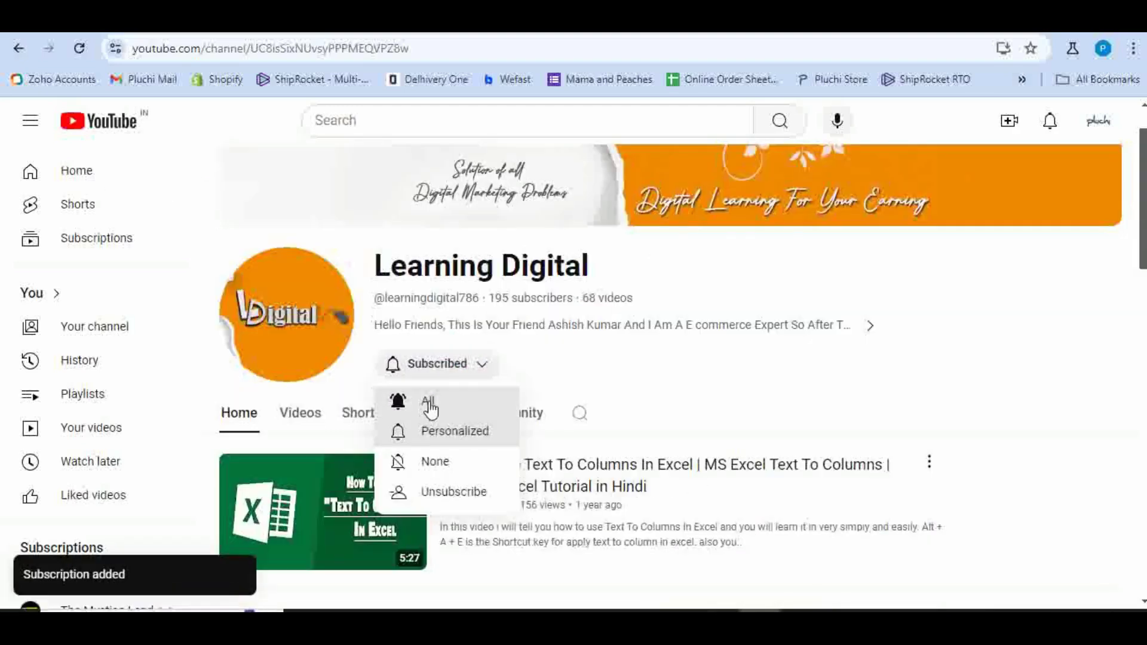
{"action": "left_click", "coordinate": [429, 402]}
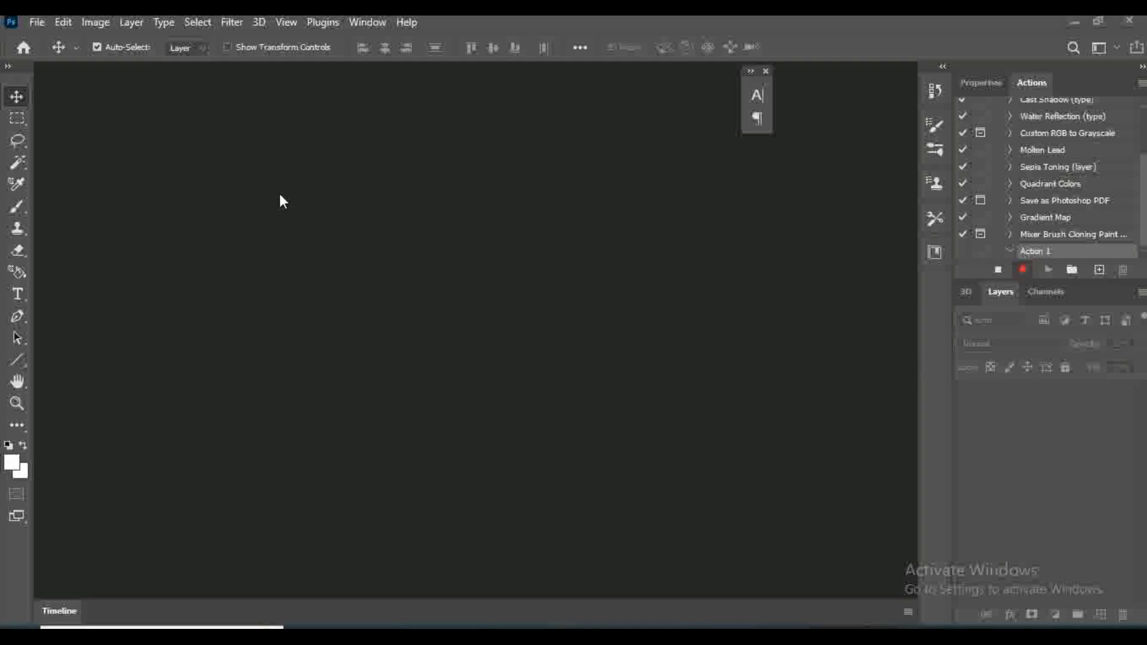
Switch to Photoshop and open the image Pluchi 00480 from the Music\1100x1100 folder while the action is recording
{"action": "left_click", "coordinate": [38, 23]}
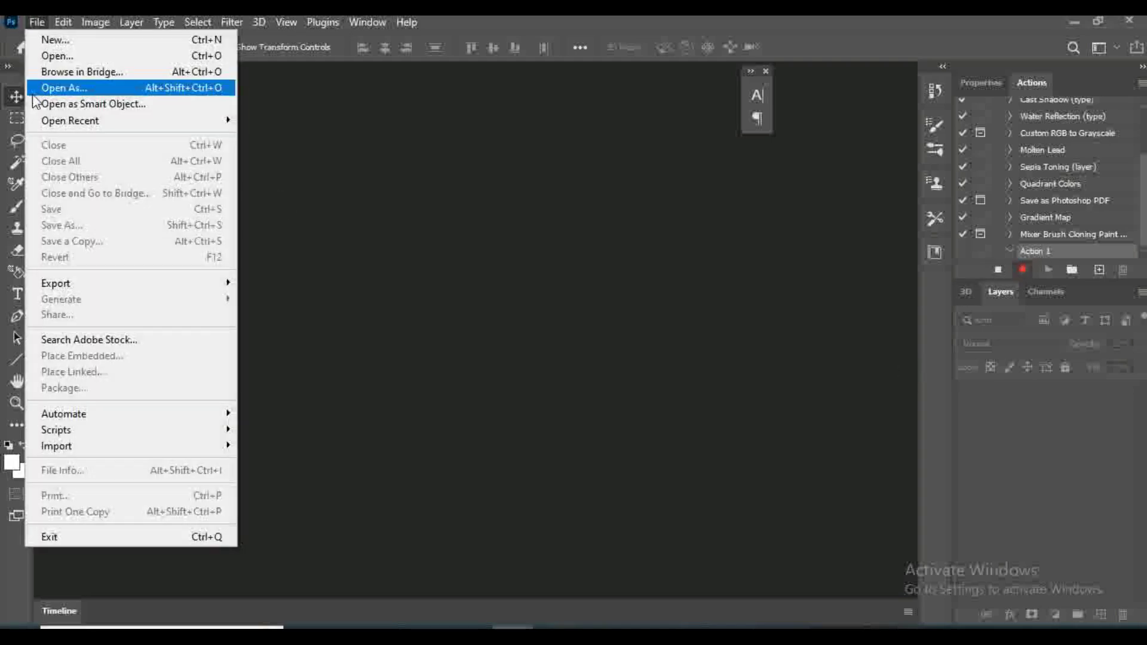
{"action": "left_click", "coordinate": [57, 56]}
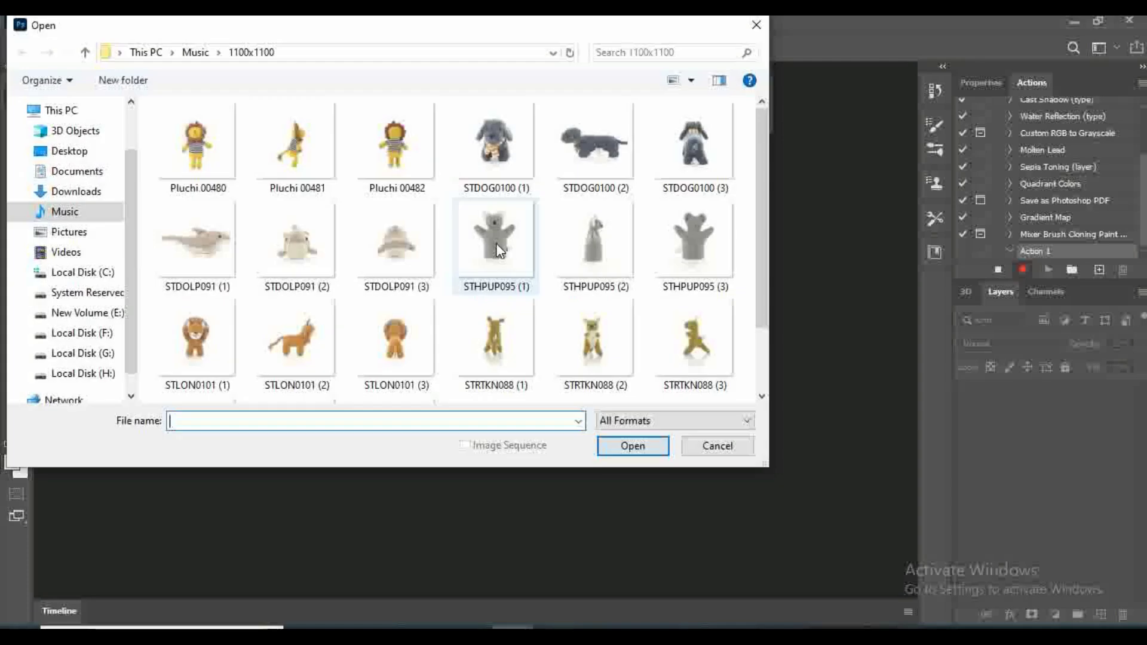
{"action": "double_click", "coordinate": [234, 160]}
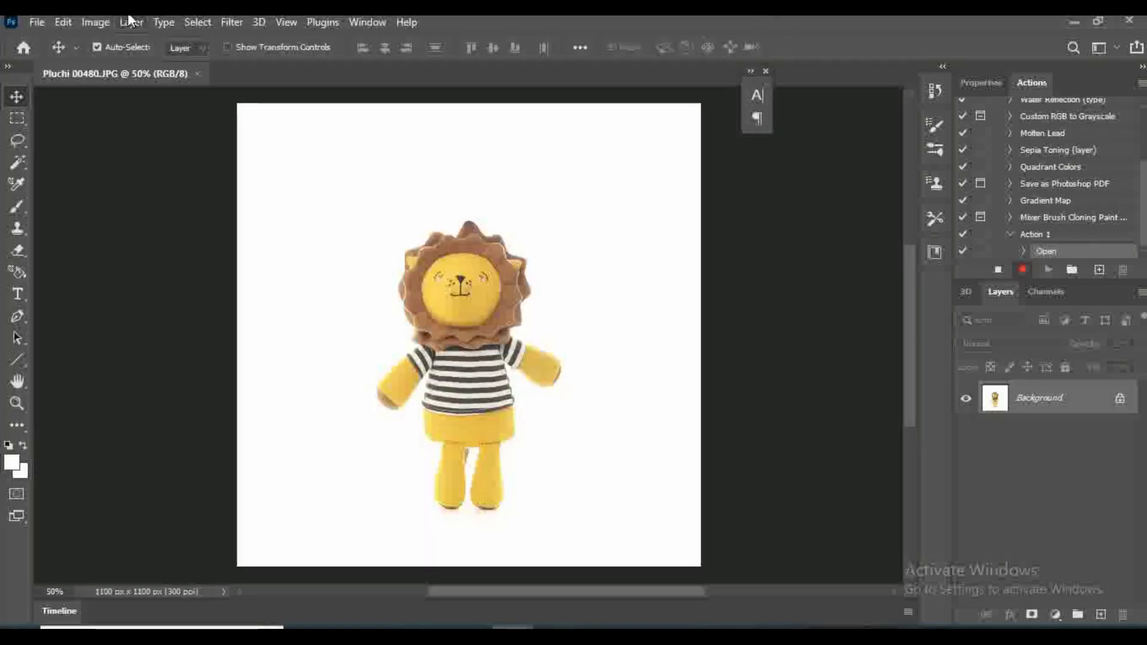
Resize the lion image to 500 × 500 pixels
{"action": "left_click", "coordinate": [96, 22]}
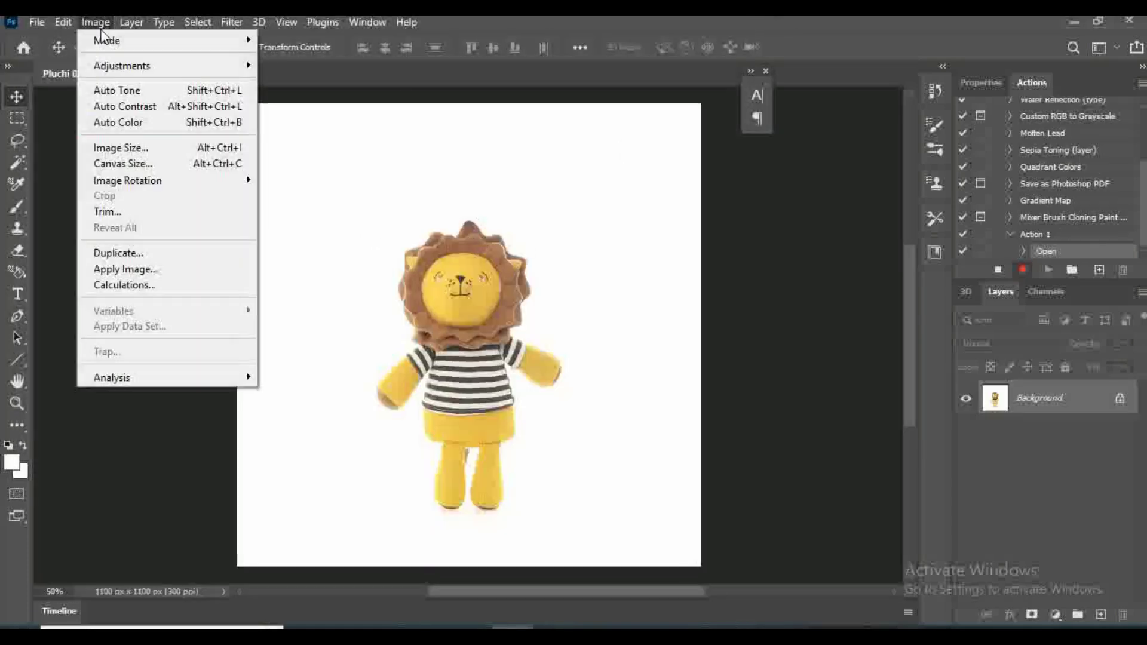
{"action": "left_click", "coordinate": [144, 150]}
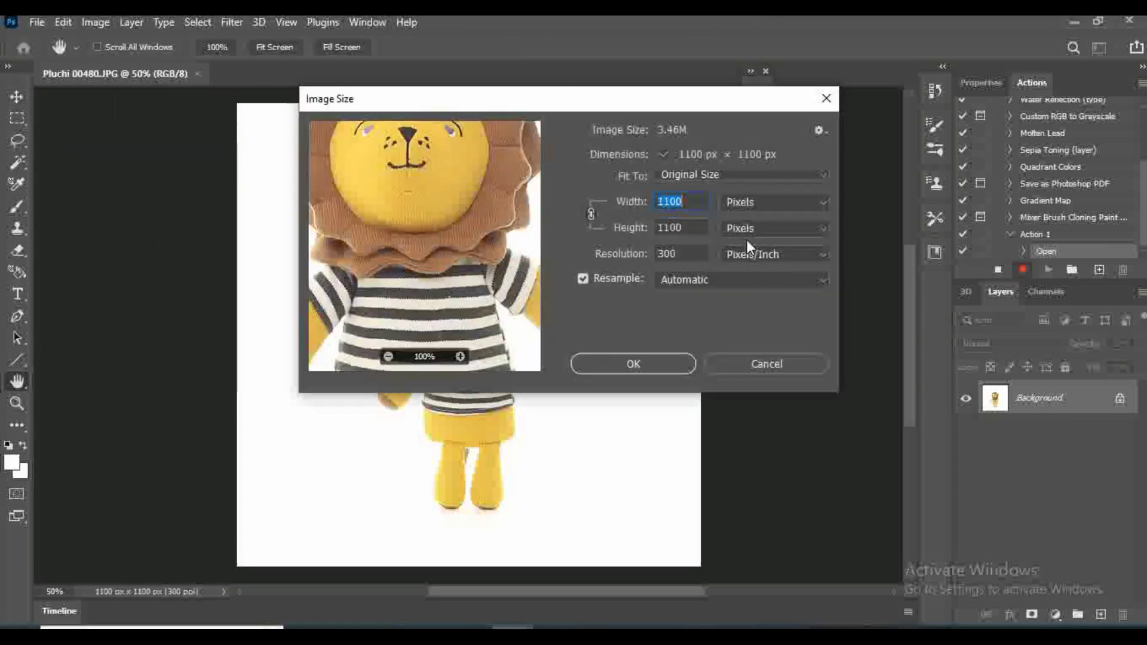
{"action": "type", "text": "500"}
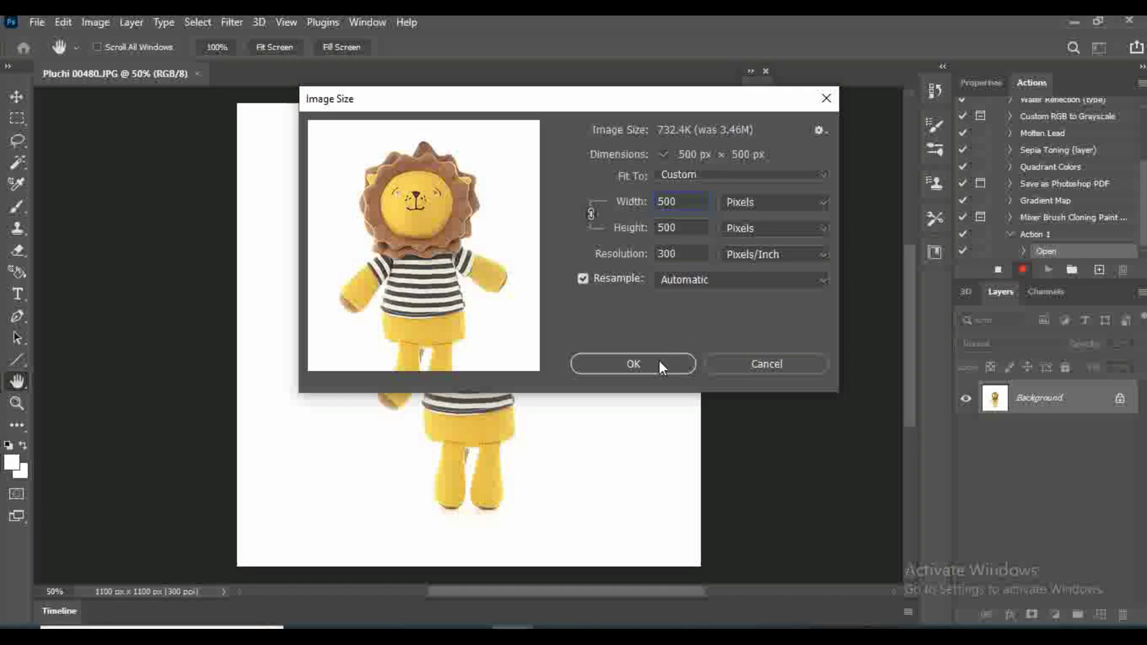
{"action": "left_click", "coordinate": [658, 360]}
Save a JPEG copy of the resized image in the Music\500 folder, replacing Pluchi 00480 copy, at quality 12 with Baseline ("Standard") format
{"action": "left_click", "coordinate": [37, 23]}
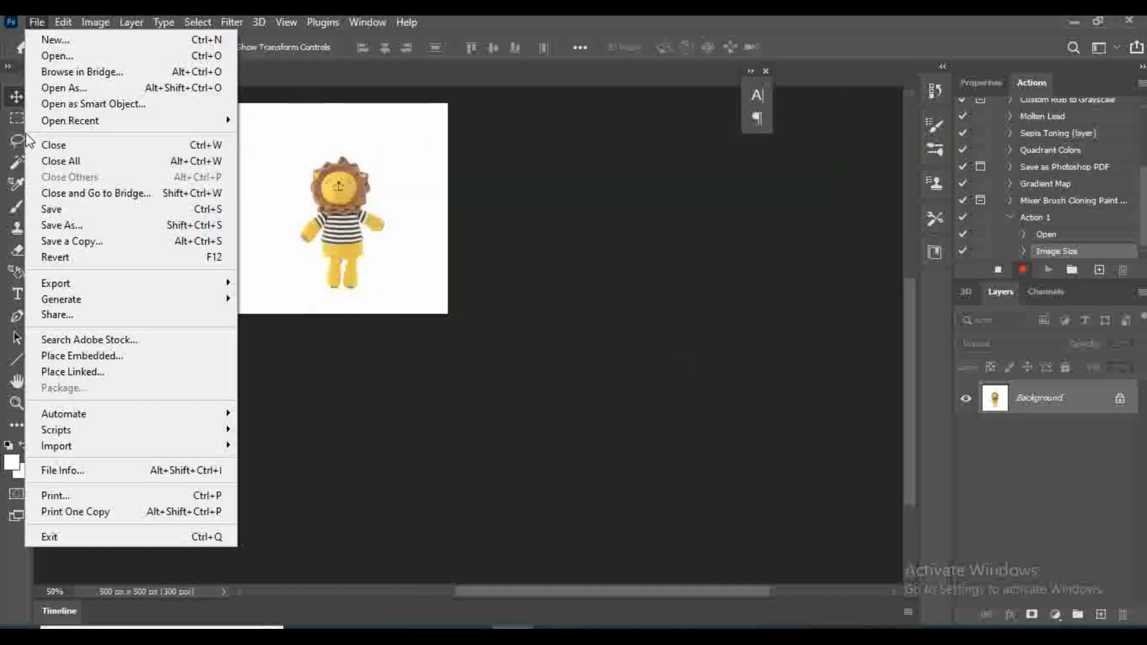
{"action": "left_click", "coordinate": [62, 225]}
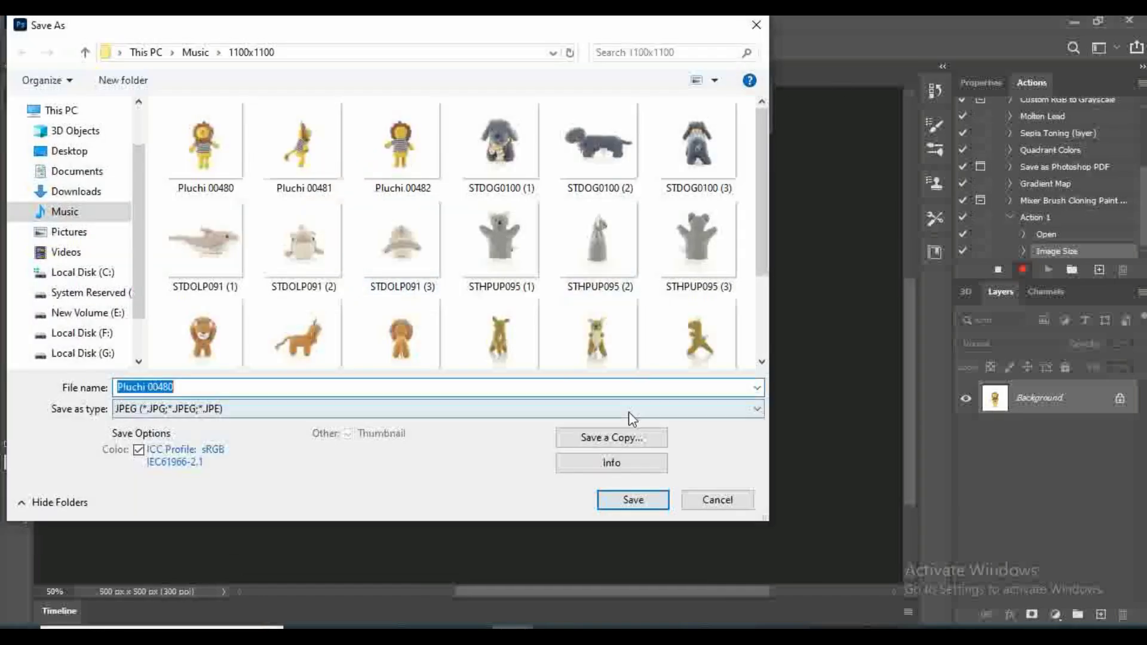
{"action": "key", "text": "Escape"}
{"action": "key", "text": "ctrl+alt+s"}
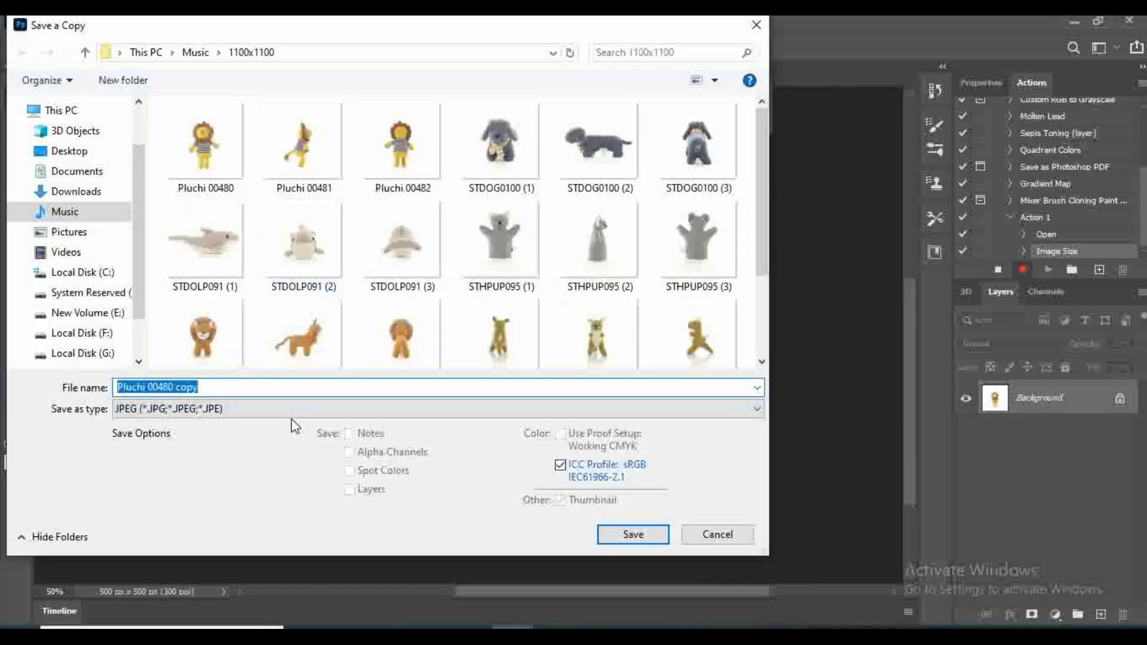
{"action": "left_click", "coordinate": [195, 52]}
{"action": "double_click", "coordinate": [189, 129]}
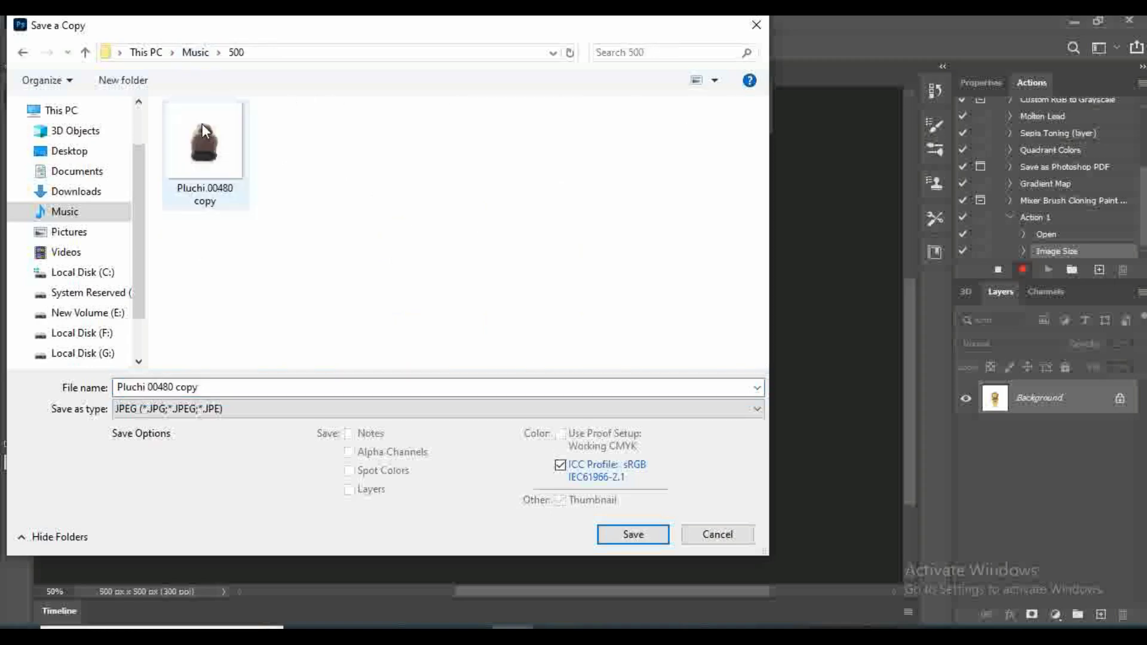
{"action": "left_click", "coordinate": [220, 168]}
{"action": "left_click", "coordinate": [632, 536]}
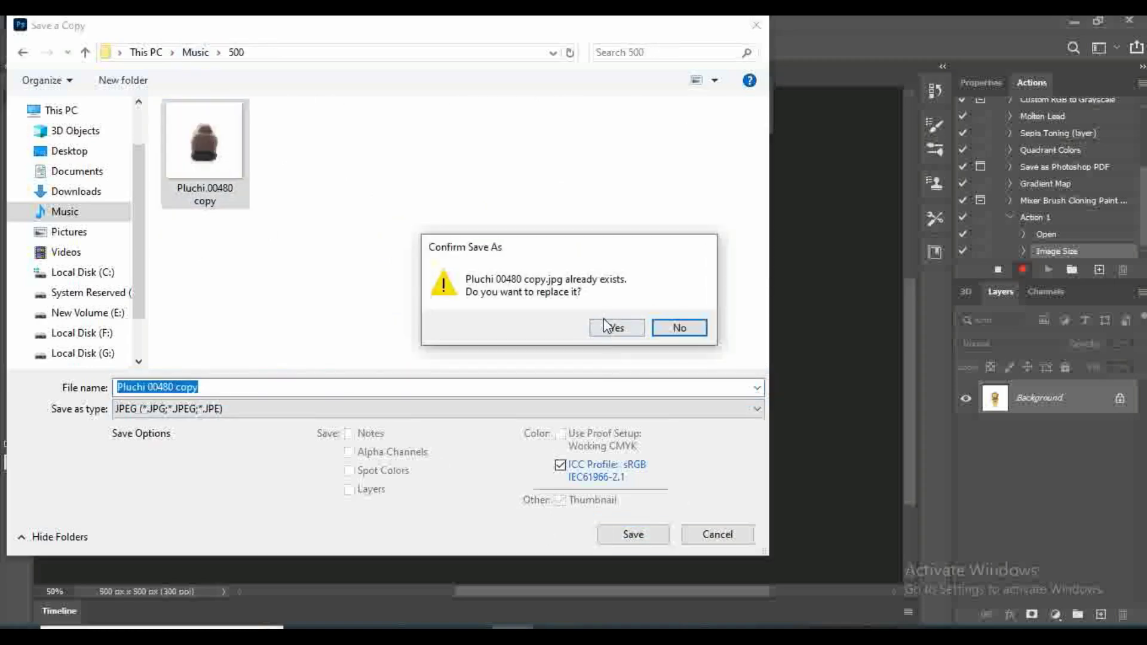
{"action": "left_click", "coordinate": [615, 328]}
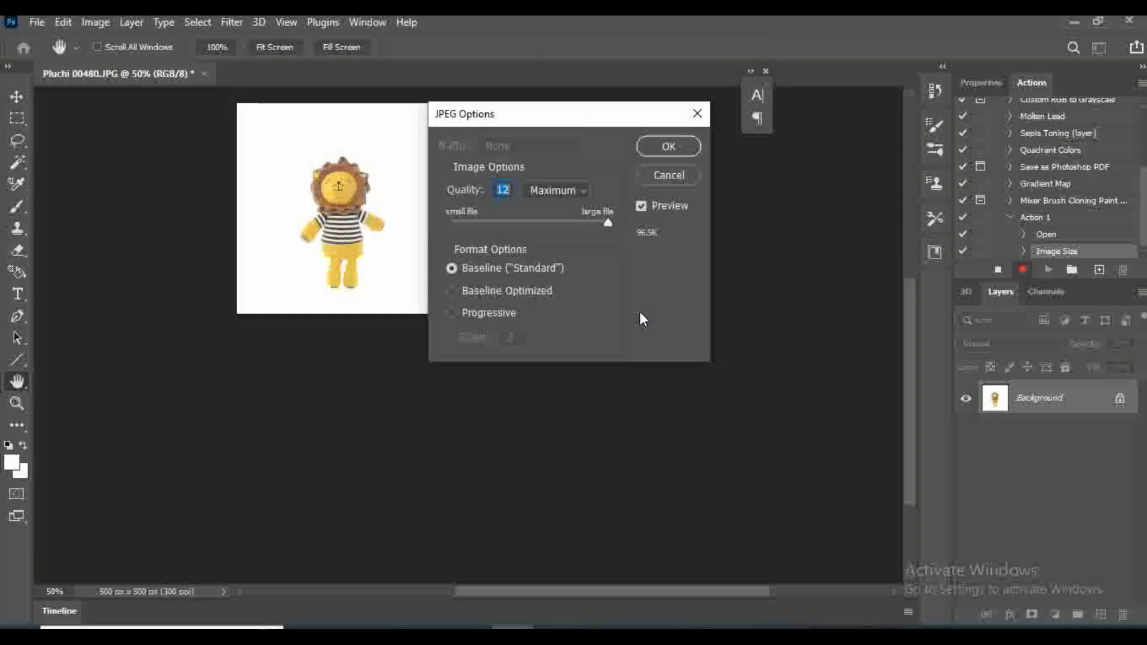
{"action": "left_click", "coordinate": [668, 148]}
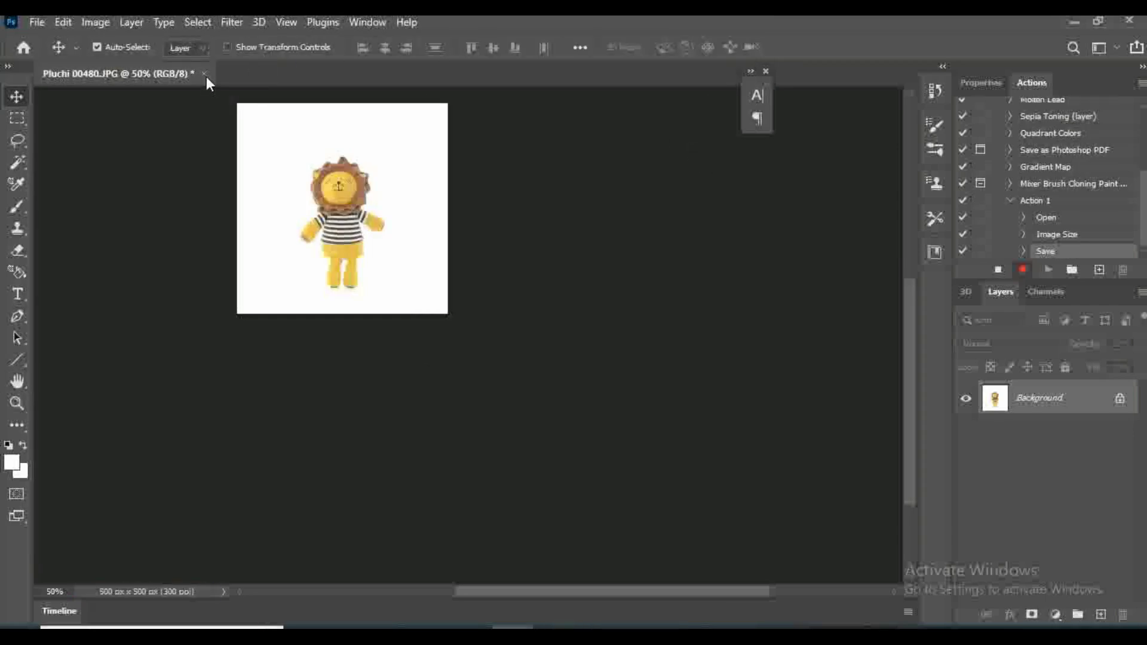
Stop recording Action 1 and close Pluchi 00480.JPG without saving its changes
{"action": "left_click", "coordinate": [204, 73]}
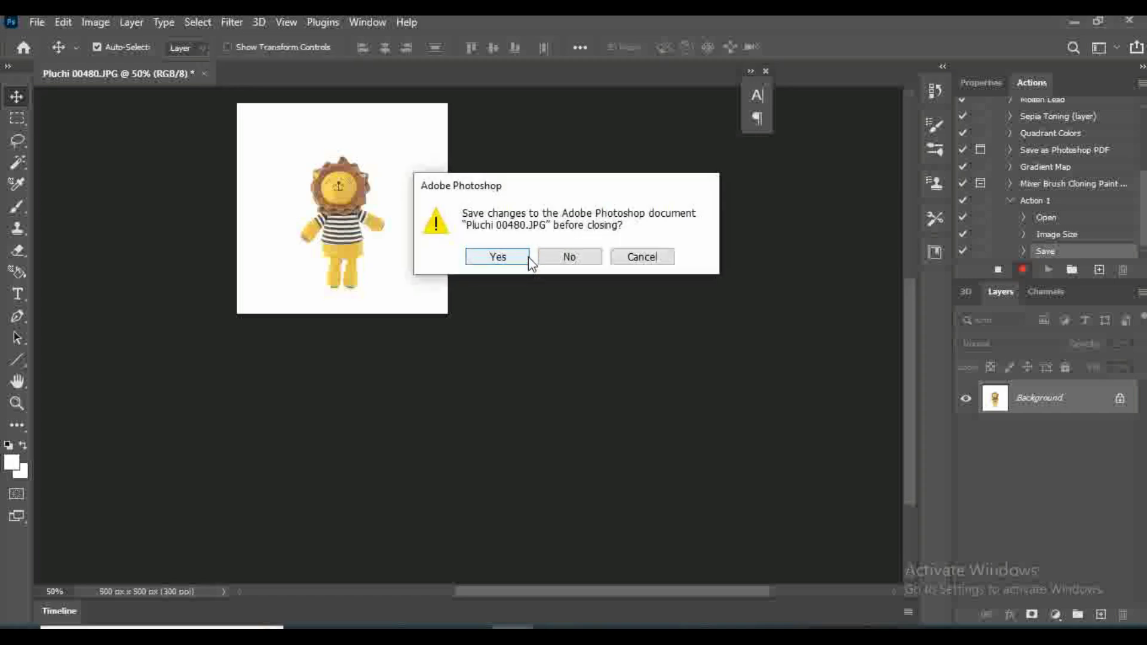
{"action": "left_click", "coordinate": [645, 258]}
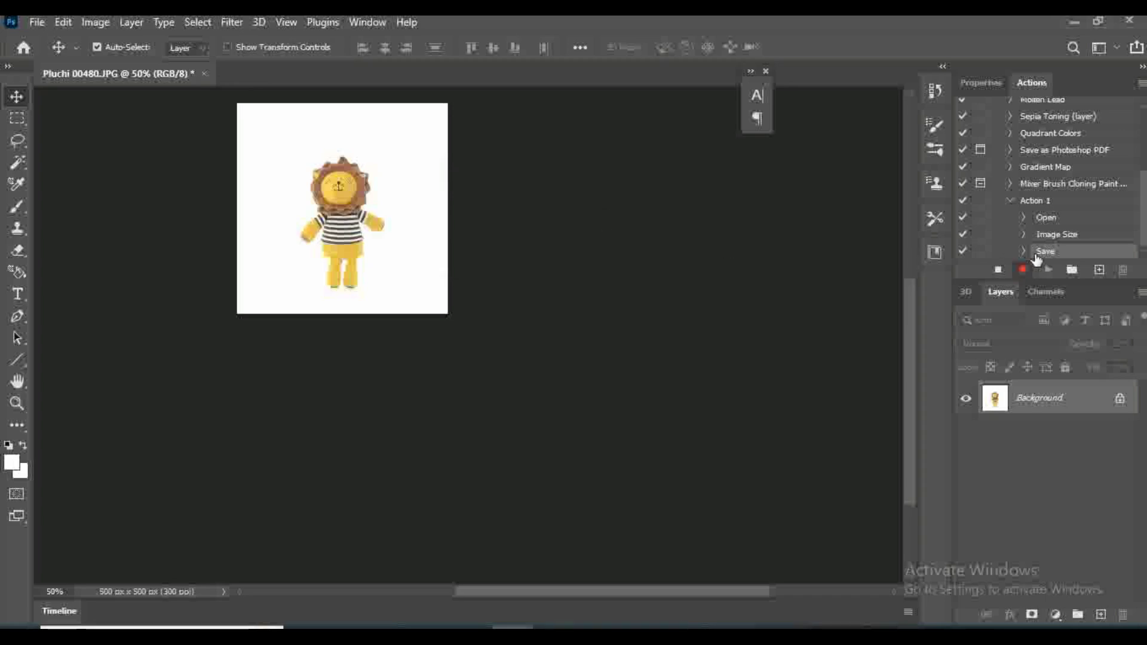
{"action": "left_click", "coordinate": [998, 271]}
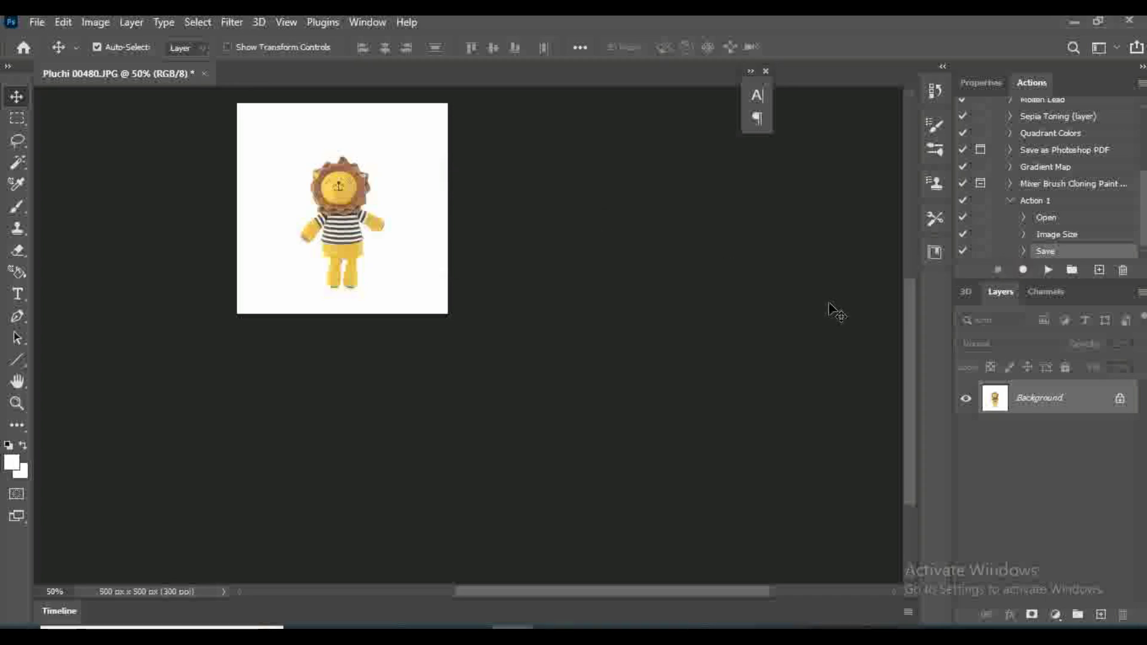
{"action": "left_click", "coordinate": [204, 74]}
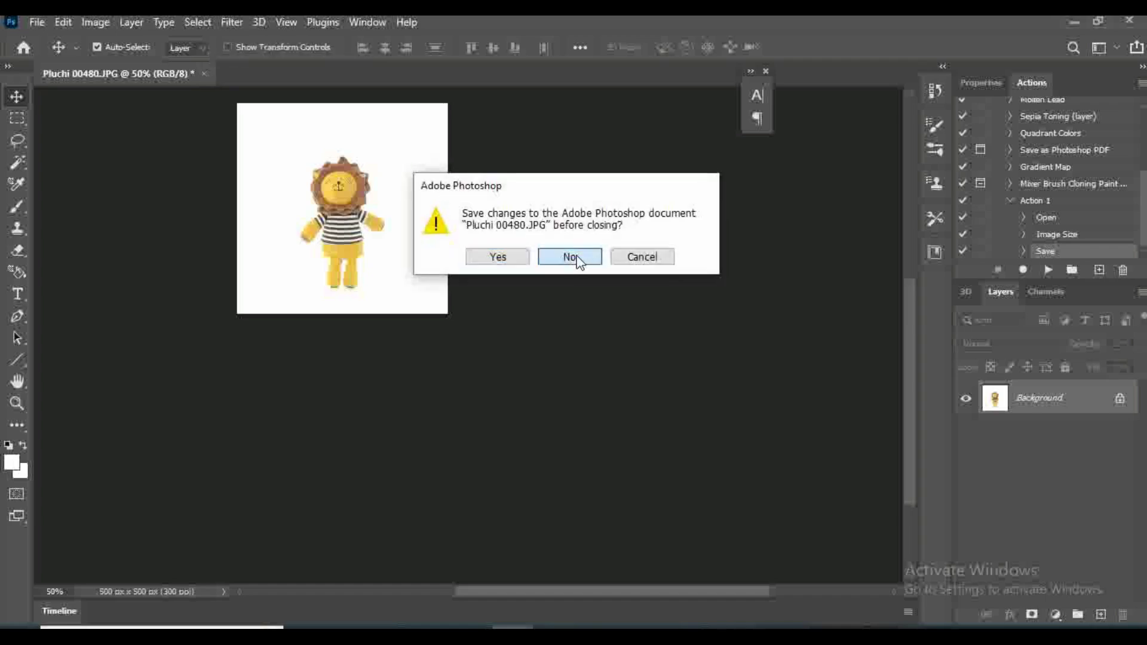
{"action": "left_click", "coordinate": [578, 260]}
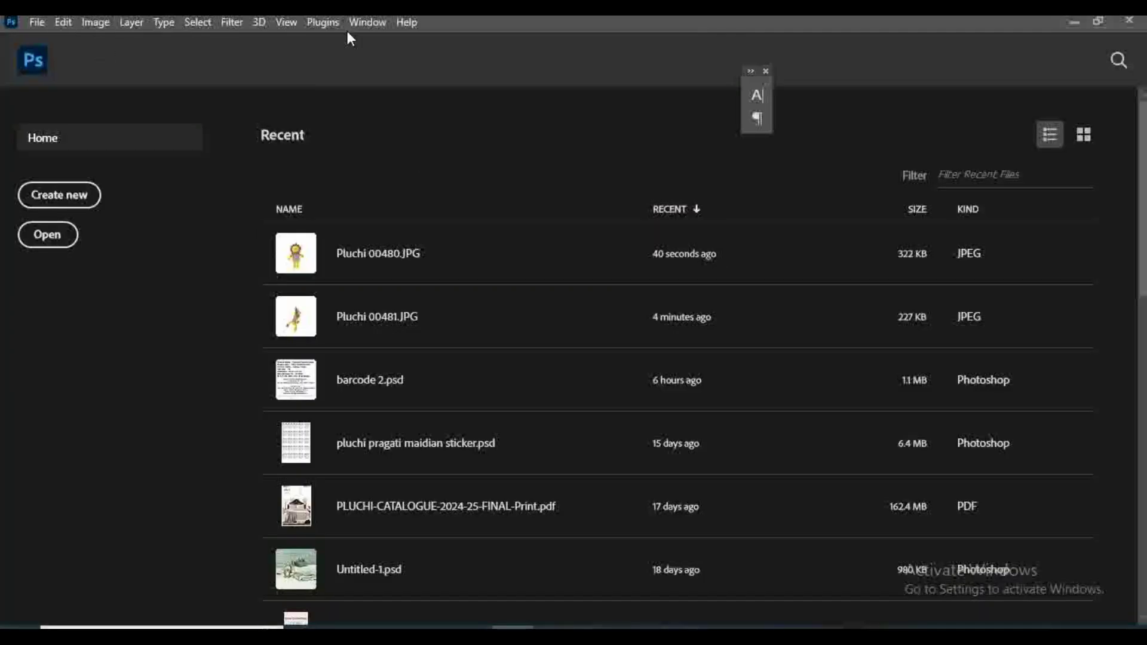
Start a Batch automation for Action 1 and choose the Music\1100x1100 folder as its source
{"action": "left_click", "coordinate": [38, 22]}
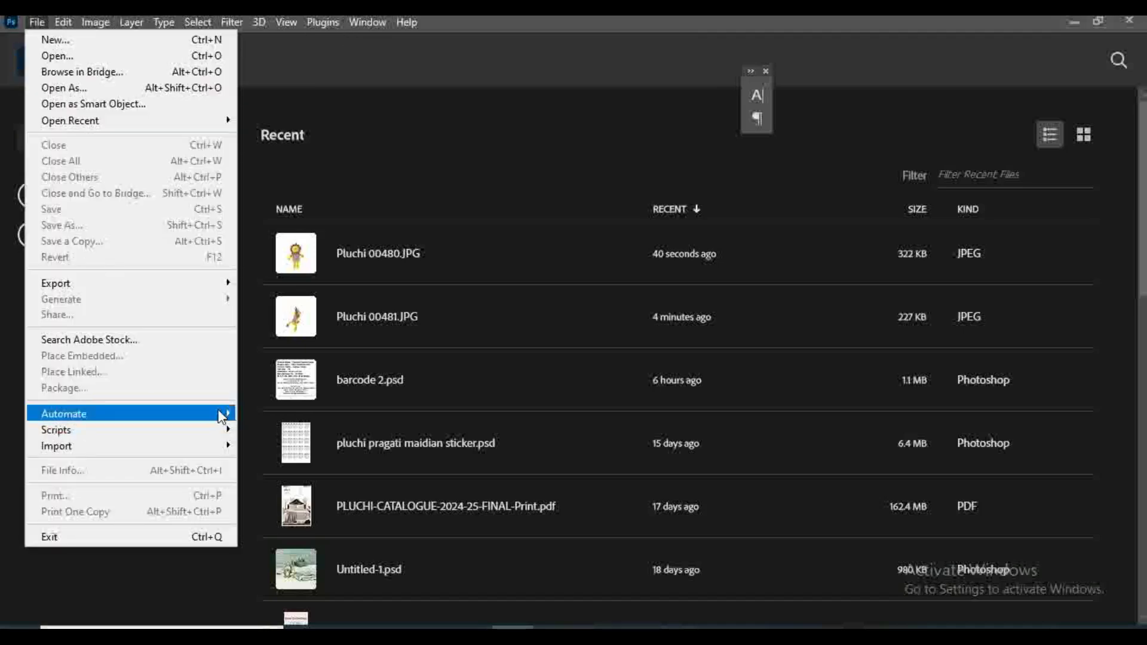
{"action": "mouse_move", "coordinate": [149, 413]}
{"action": "left_click", "coordinate": [280, 411]}
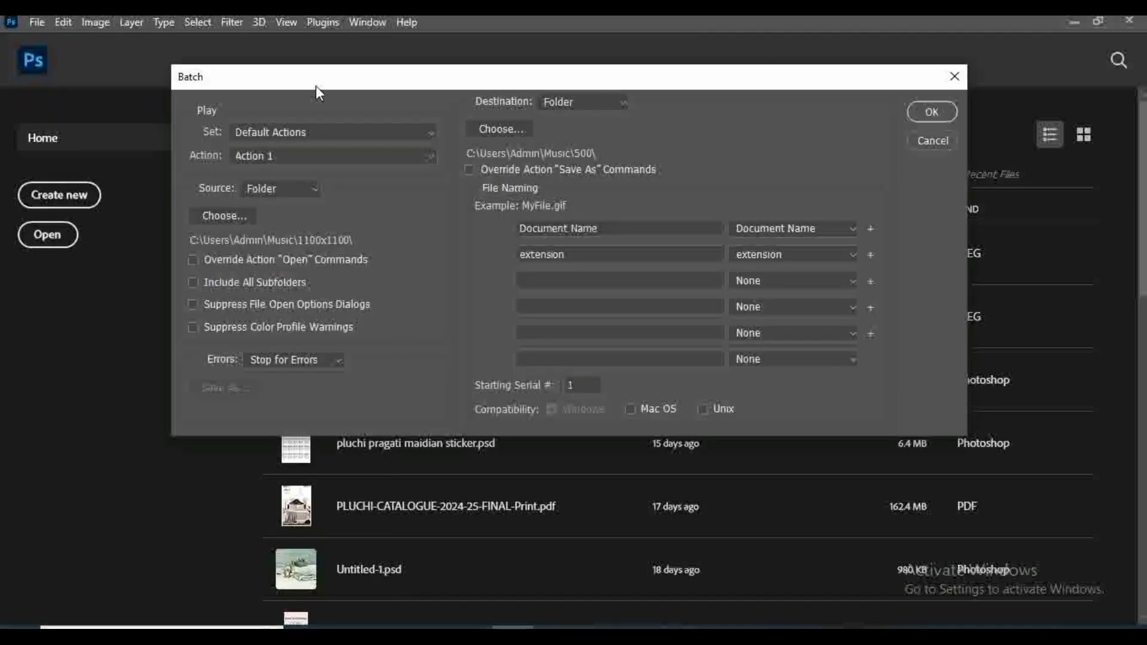
{"action": "left_click", "coordinate": [227, 216]}
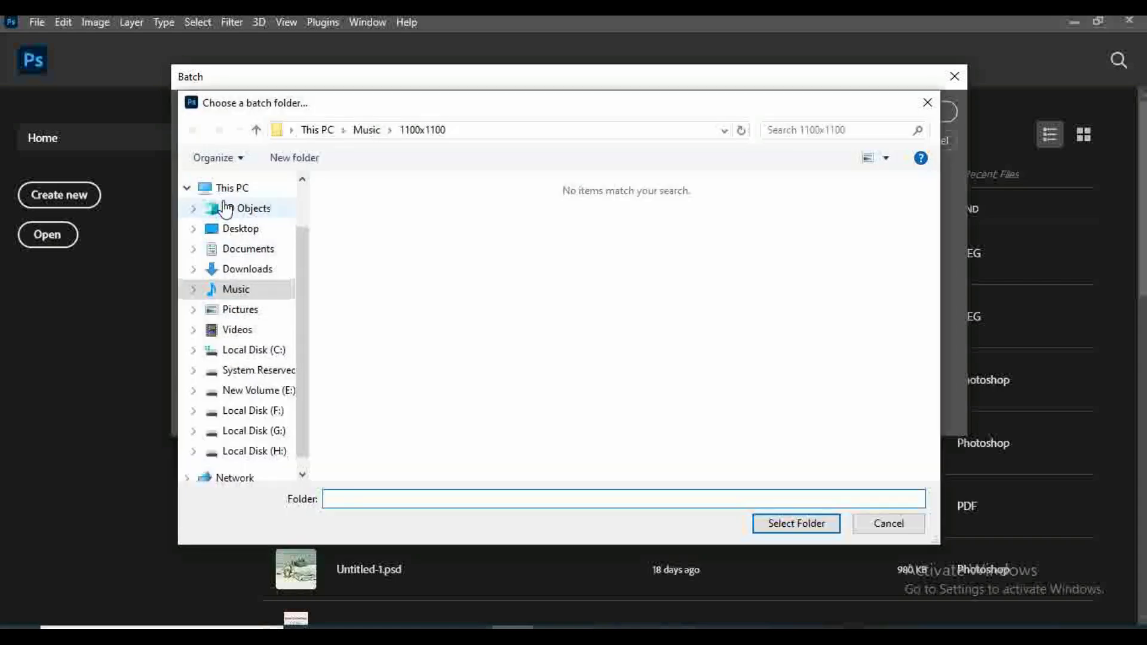
{"action": "left_click", "coordinate": [778, 524]}
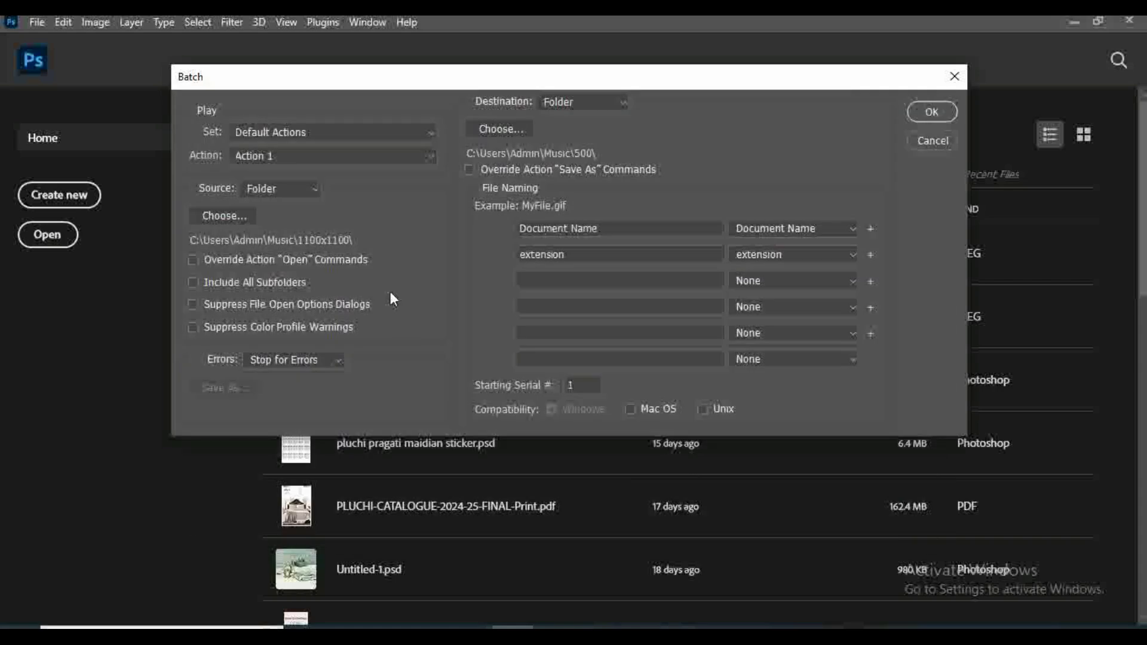
Choose the Music\500 folder as the batch destination and run the batch
{"action": "left_click", "coordinate": [510, 129]}
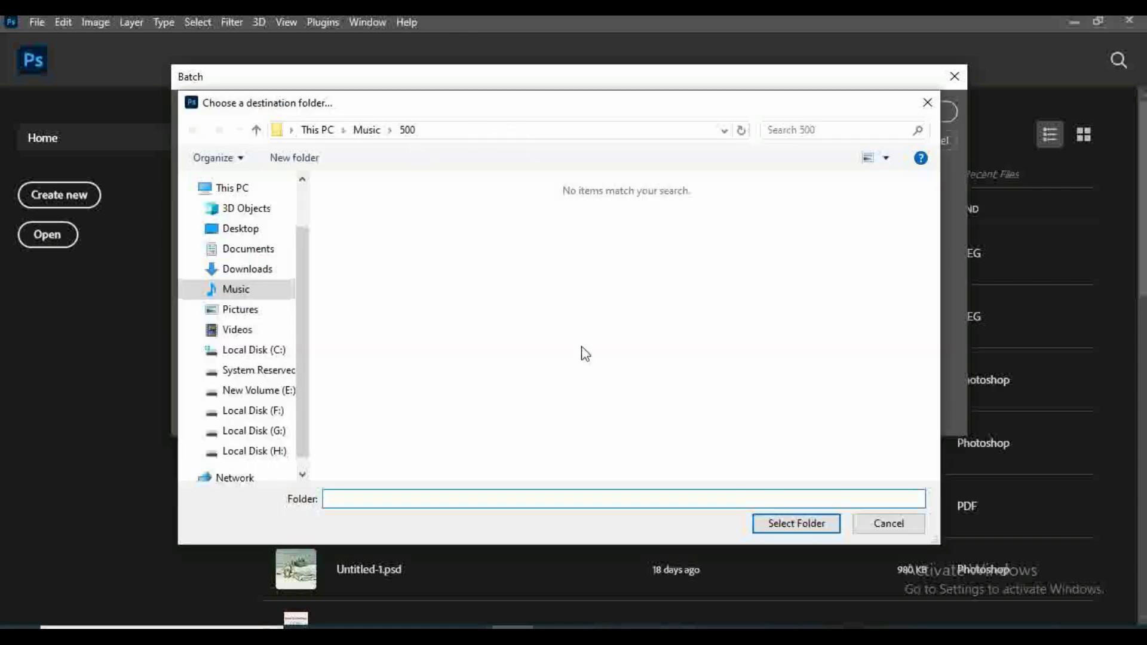
{"action": "left_click", "coordinate": [807, 532]}
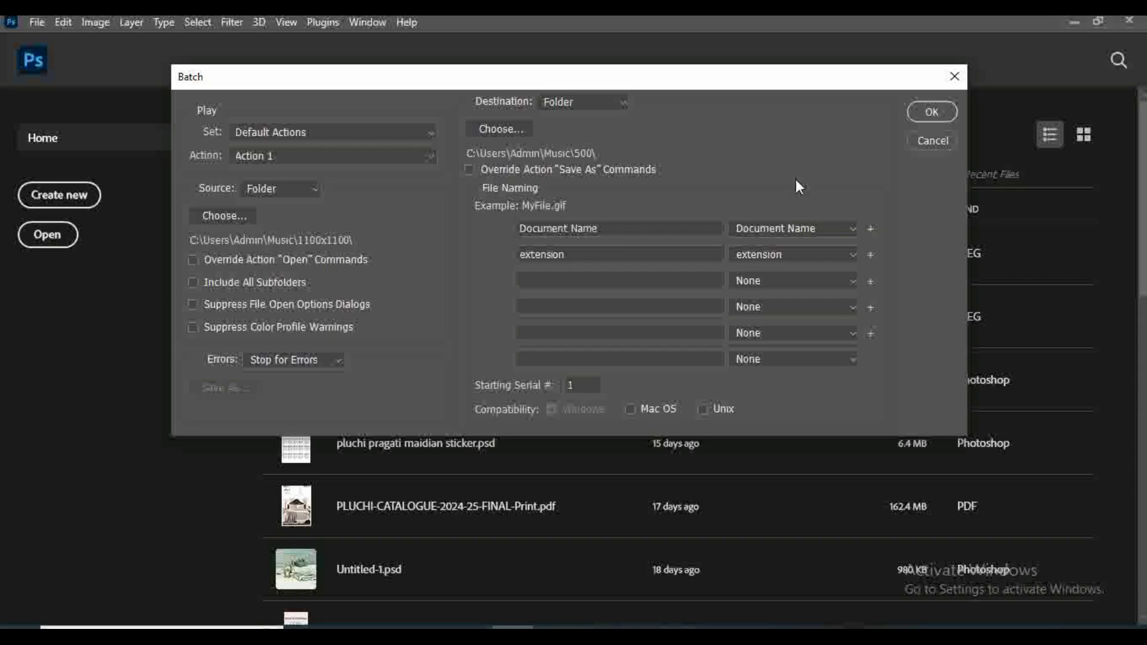
{"action": "left_click", "coordinate": [933, 112]}
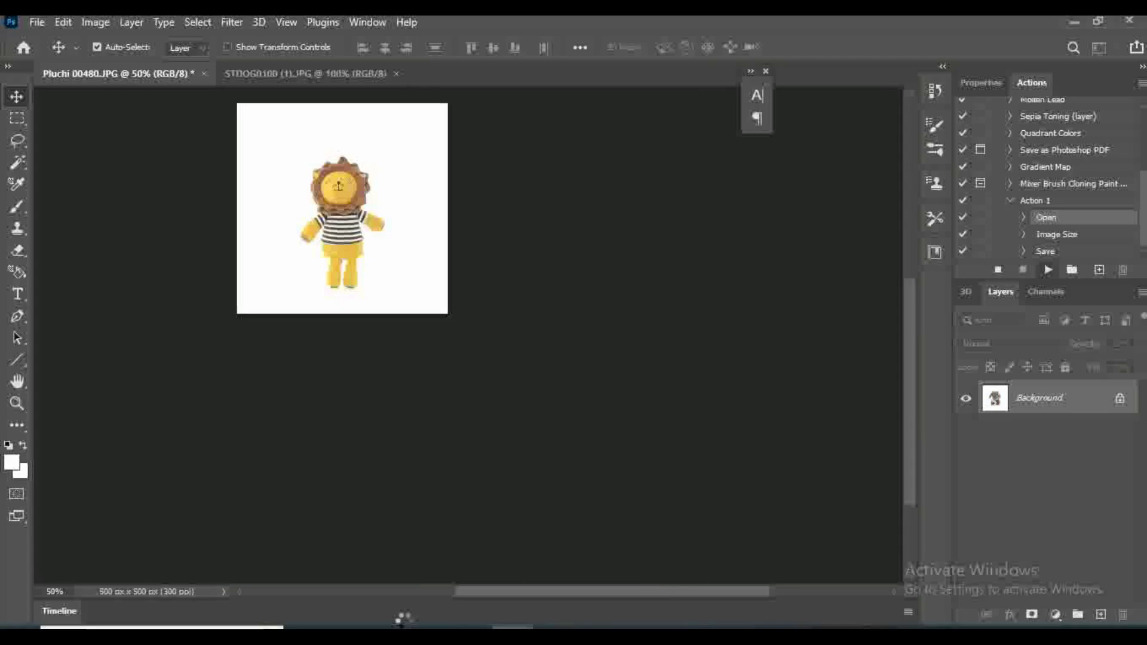
{"action": "mouse_move", "coordinate": [388, 636]}
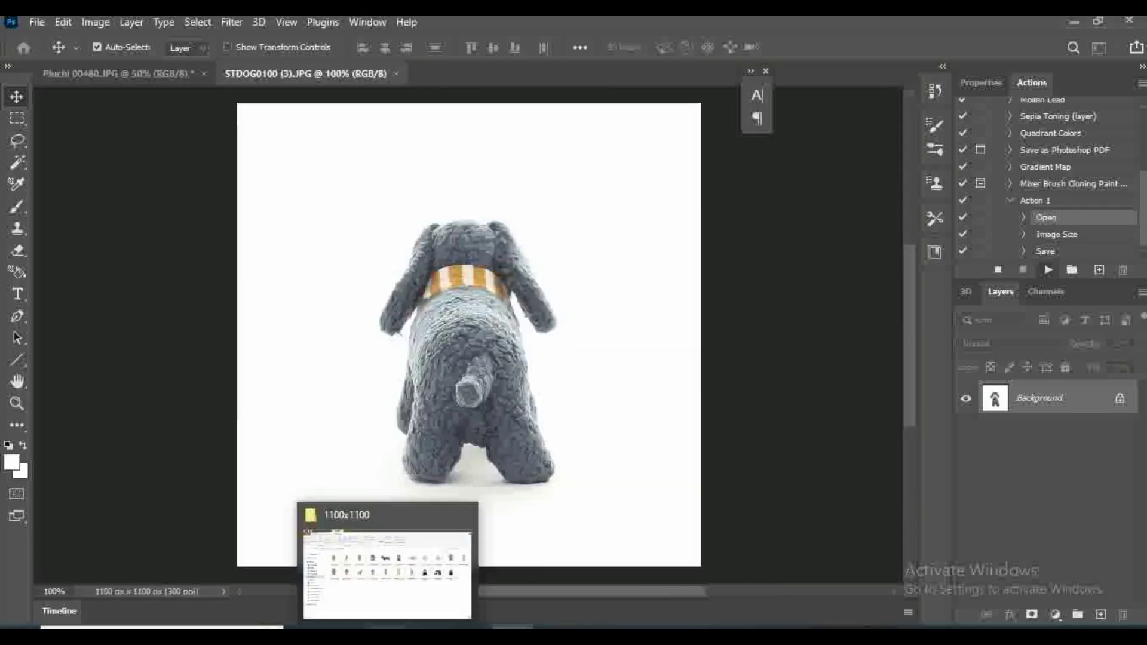
Switch to File Explorer to check the batch output in the Music\500 folder, and return to Photoshop
{"action": "left_click", "coordinate": [389, 561]}
{"action": "left_click", "coordinate": [190, 143]}
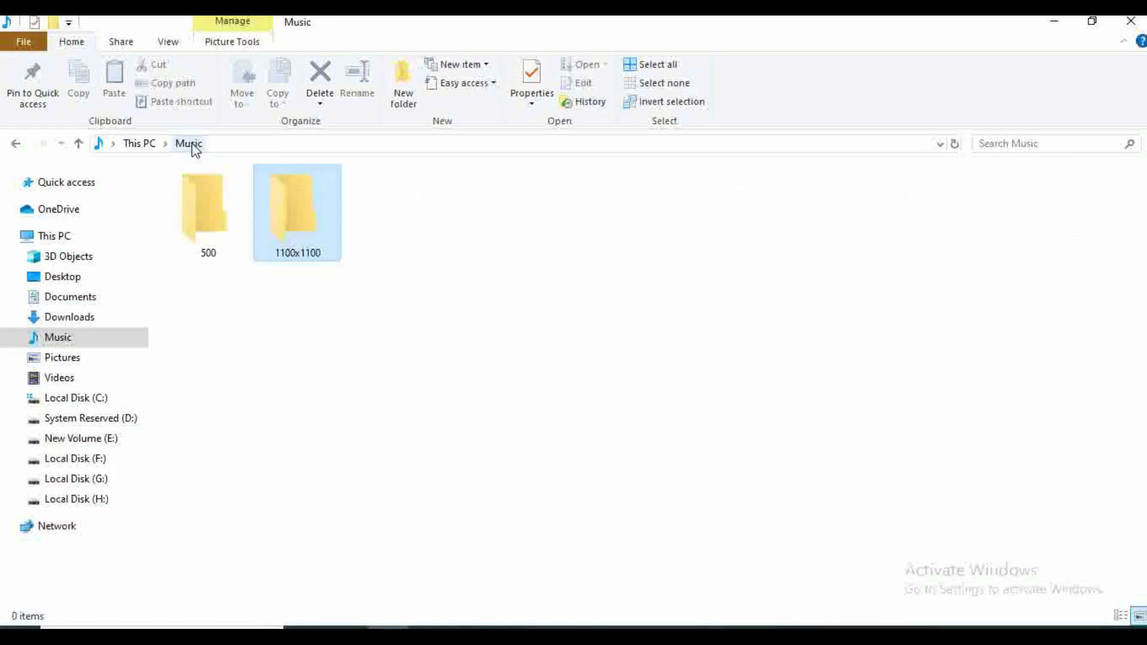
{"action": "double_click", "coordinate": [210, 224]}
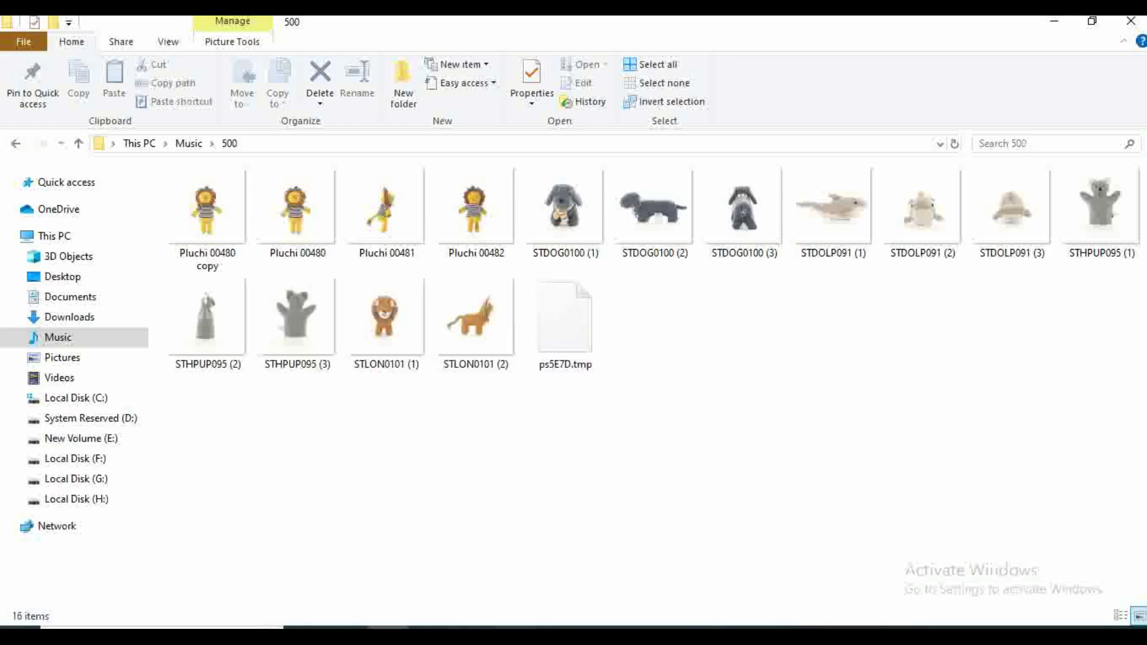
{"action": "left_click", "coordinate": [512, 628]}
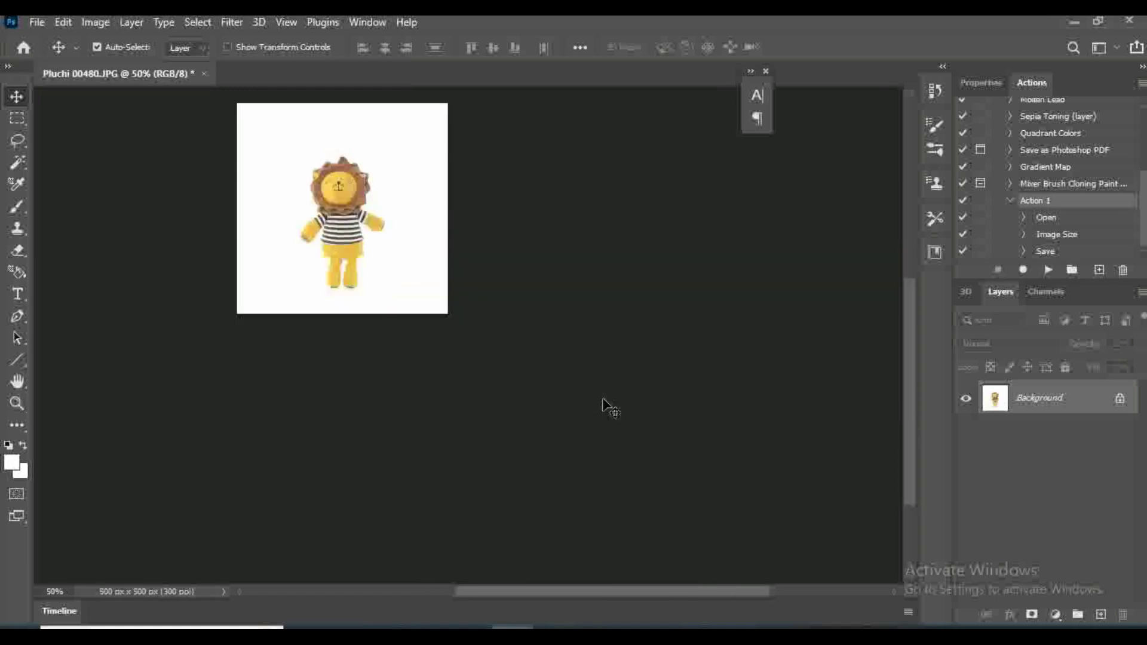
Switch back to File Explorer and check the image dimensions of Pluchi 00480 in the 500 folder's file properties
{"action": "key", "text": "alt+Tab"}
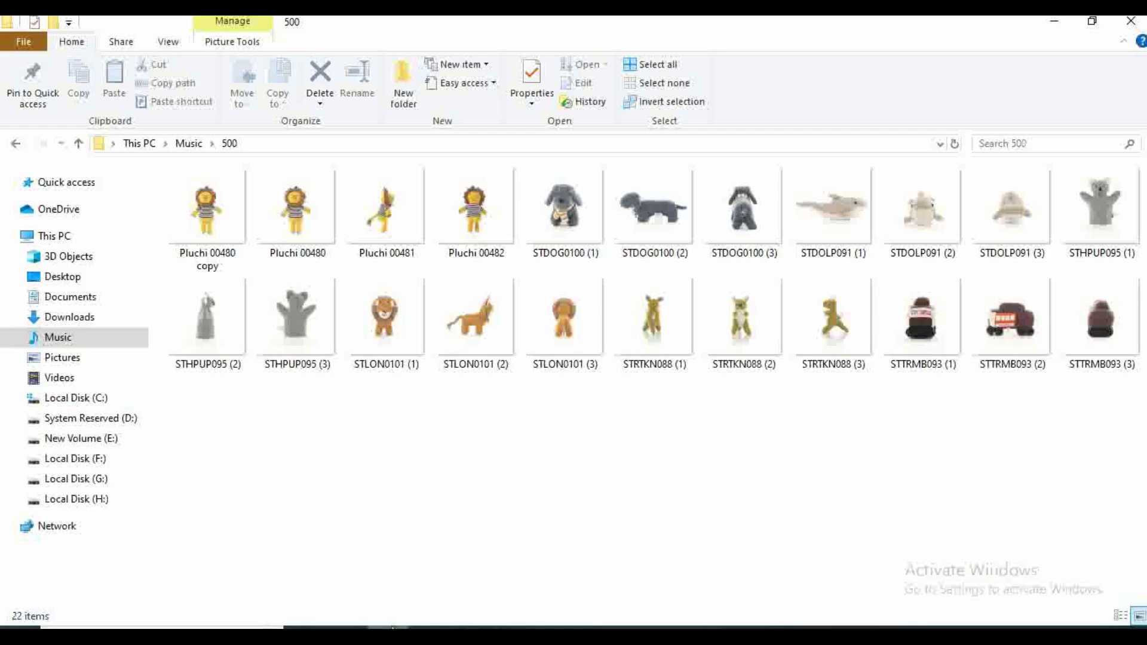
{"action": "left_click", "coordinate": [311, 209]}
{"action": "right_click", "coordinate": [311, 209]}
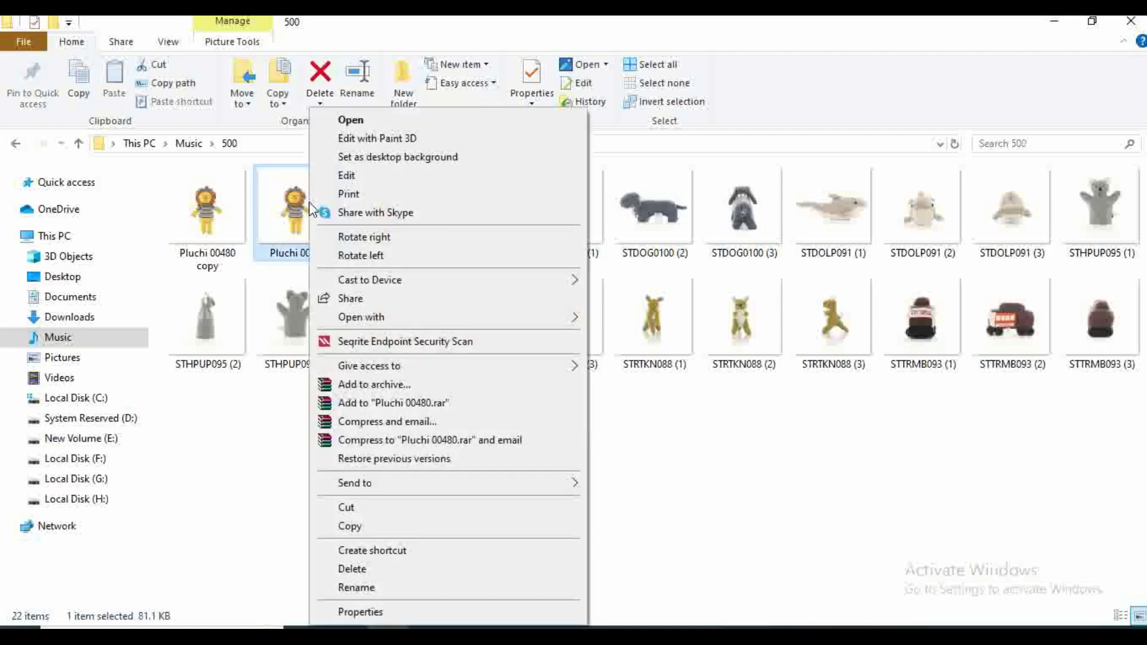
{"action": "left_click", "coordinate": [397, 617]}
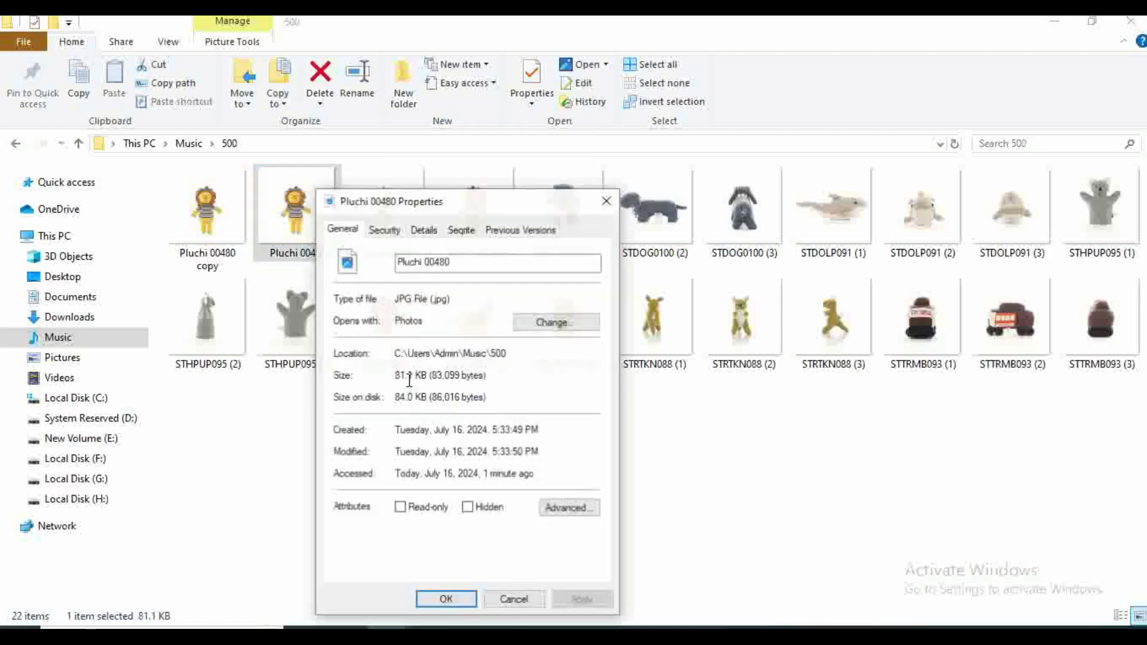
{"action": "left_click", "coordinate": [424, 229]}
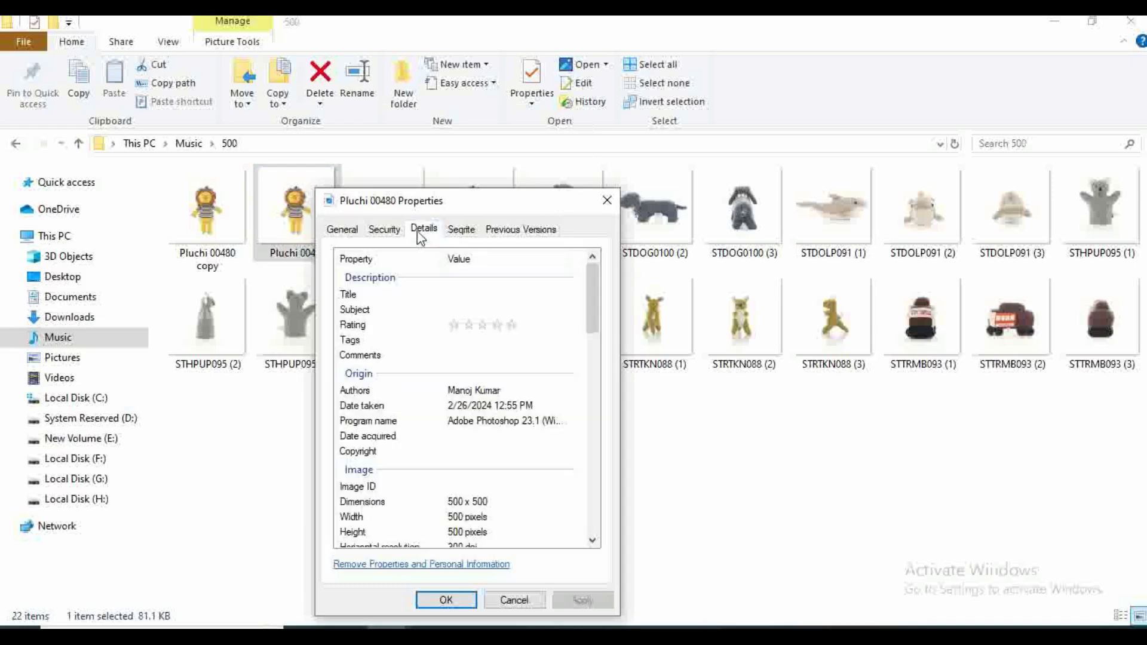
{"action": "left_click", "coordinate": [356, 505]}
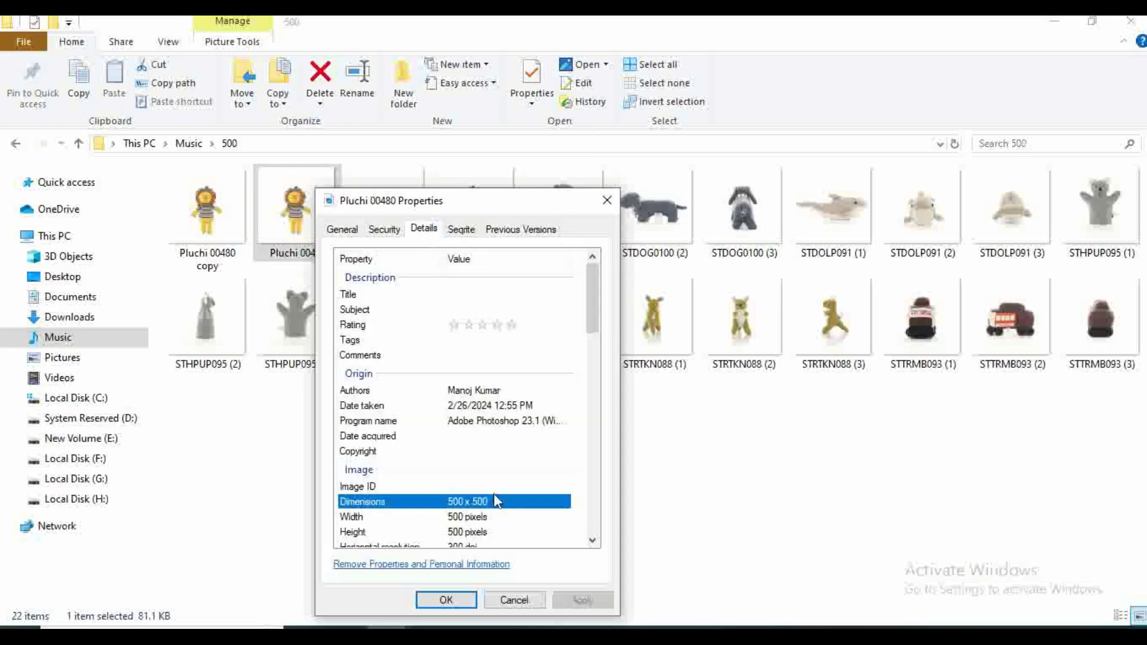
Check the image dimensions of the original Pluchi 00482 in the Music\1100x1100 folder, and close its properties
{"action": "left_click", "coordinate": [189, 143]}
{"action": "left_click", "coordinate": [303, 237]}
{"action": "double_click", "coordinate": [299, 233]}
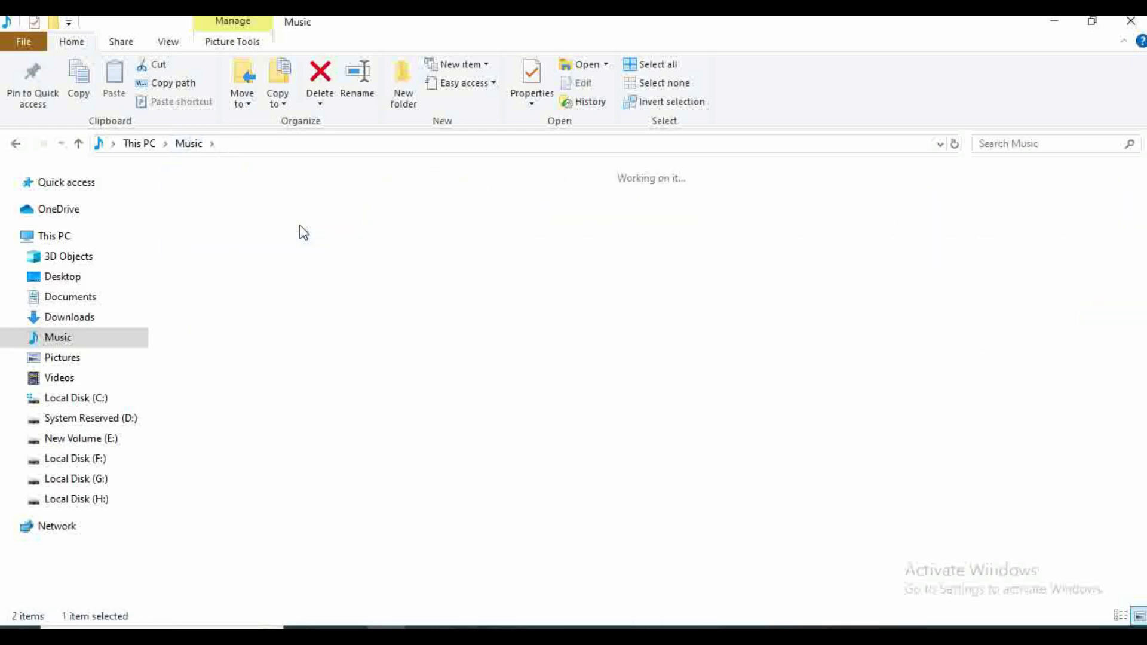
{"action": "left_click", "coordinate": [388, 221]}
{"action": "right_click", "coordinate": [395, 234]}
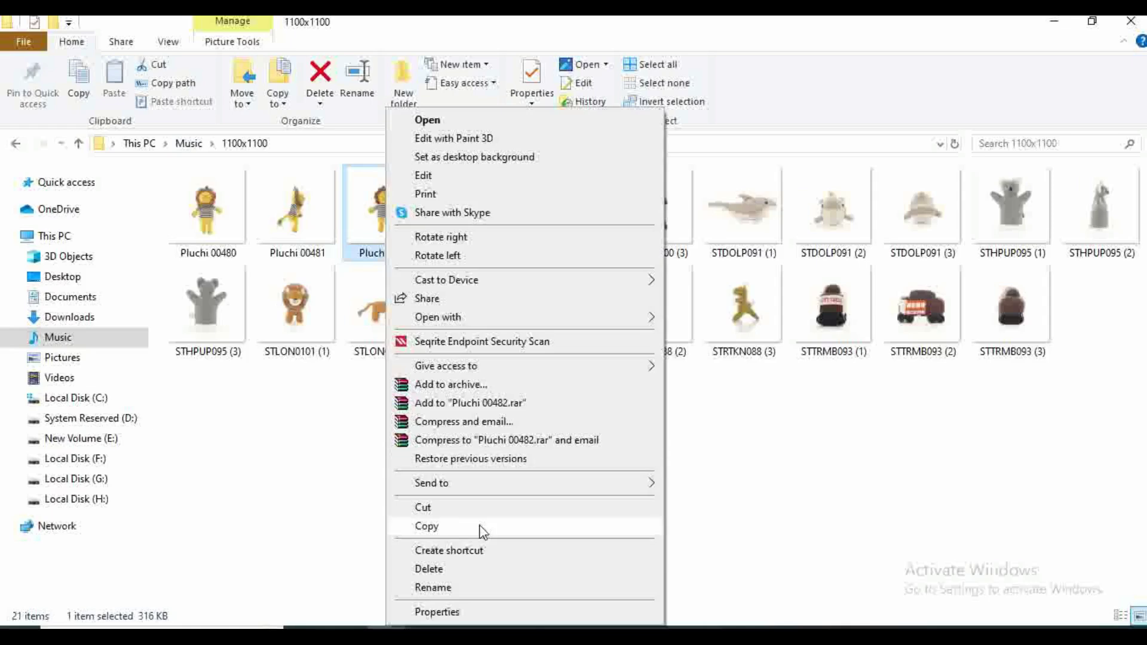
{"action": "left_click", "coordinate": [436, 610]}
{"action": "left_click", "coordinate": [500, 229]}
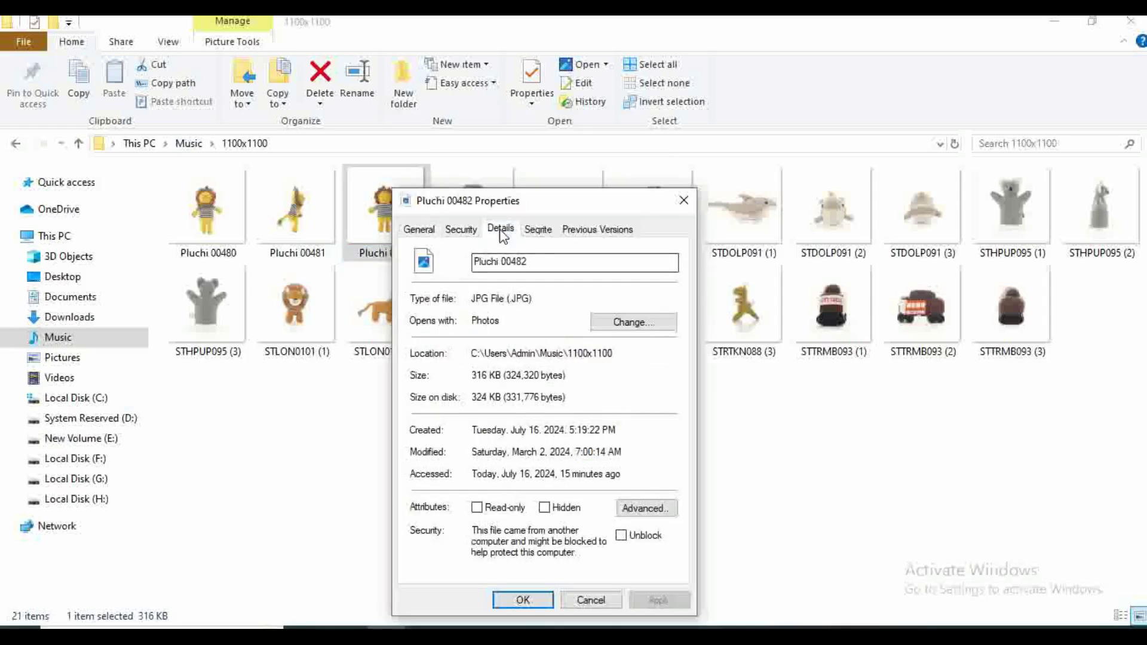
{"action": "left_click", "coordinate": [487, 501]}
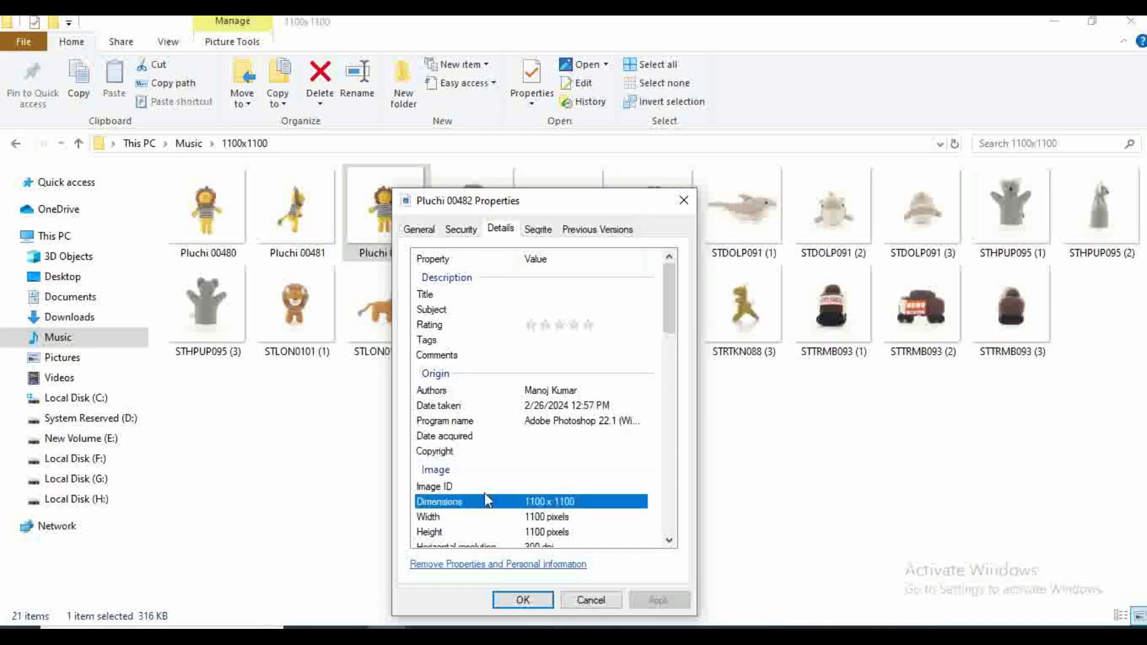
{"action": "left_click", "coordinate": [524, 601]}
Reopen the Music\500 folder to review the batch-processed images, and return to Photoshop
{"action": "left_click", "coordinate": [190, 144]}
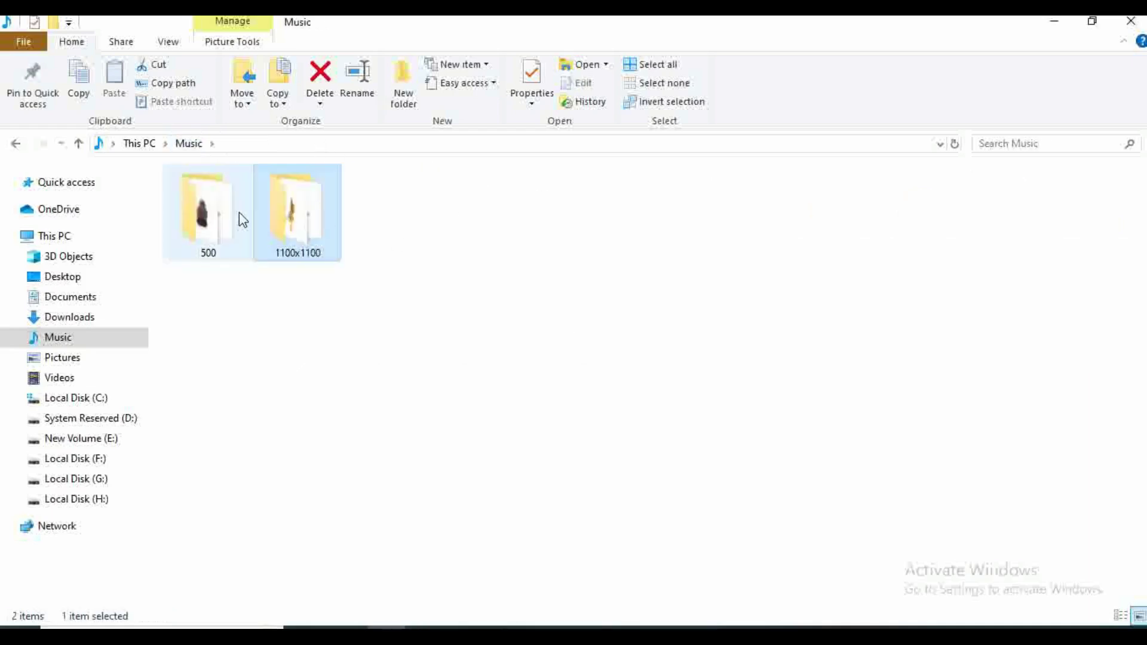
{"action": "double_click", "coordinate": [239, 217]}
{"action": "left_click_drag", "start_coordinate": [688, 427], "coordinate": [389, 149]}
{"action": "left_click", "coordinate": [628, 540]}
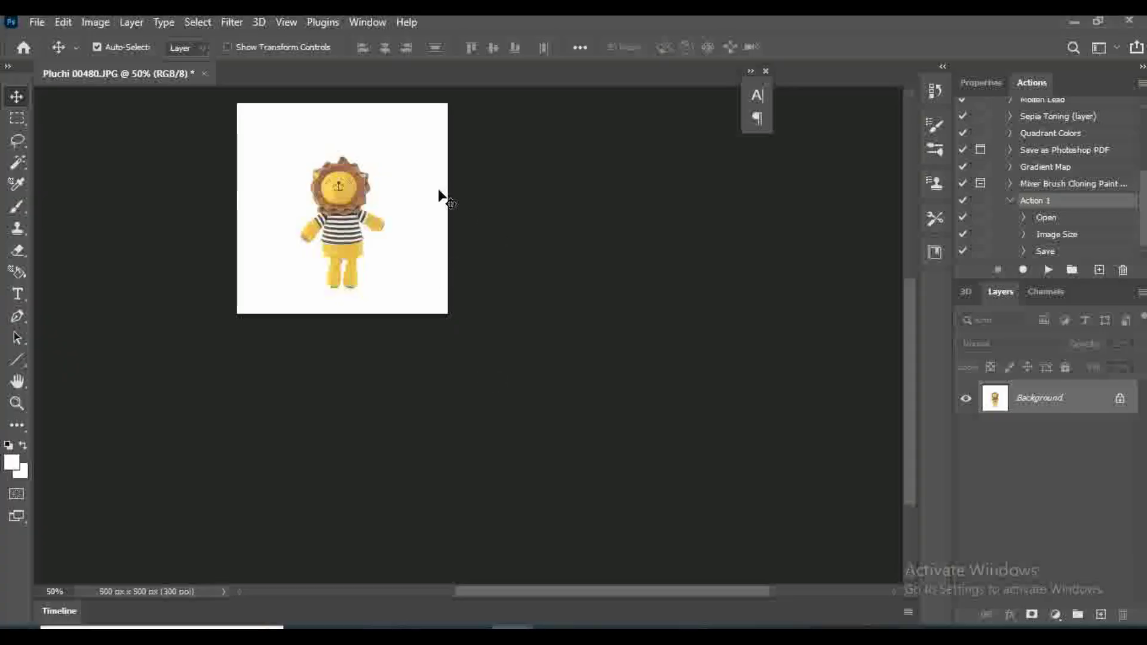
{"action": "left_click", "coordinate": [36, 22]}
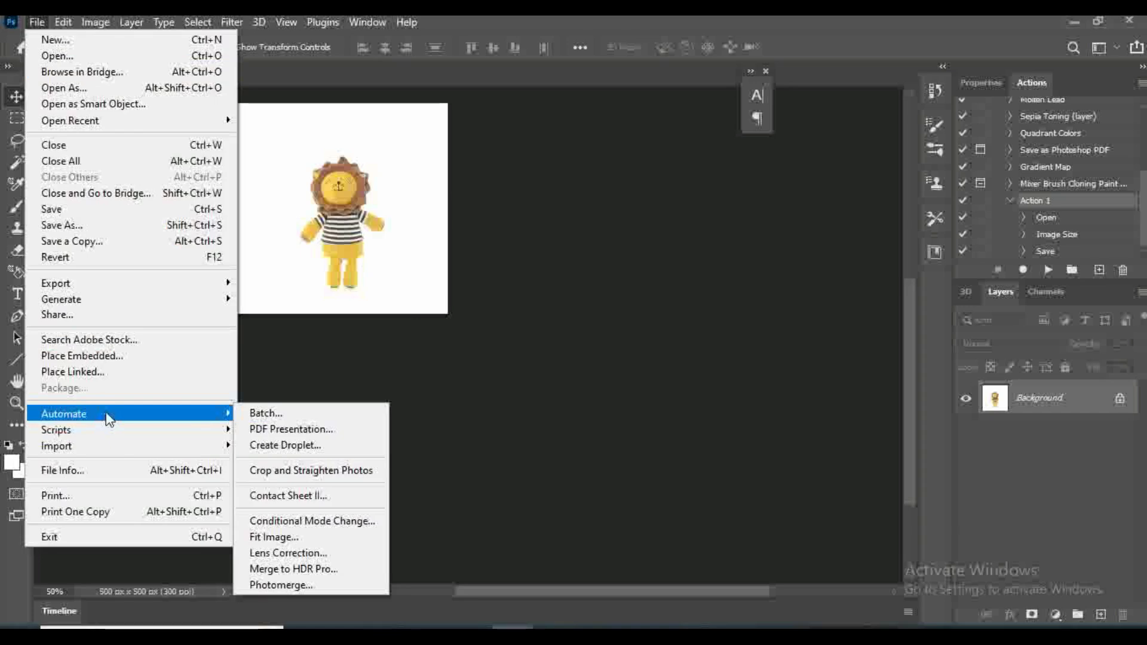
{"action": "left_click", "coordinate": [472, 412]}
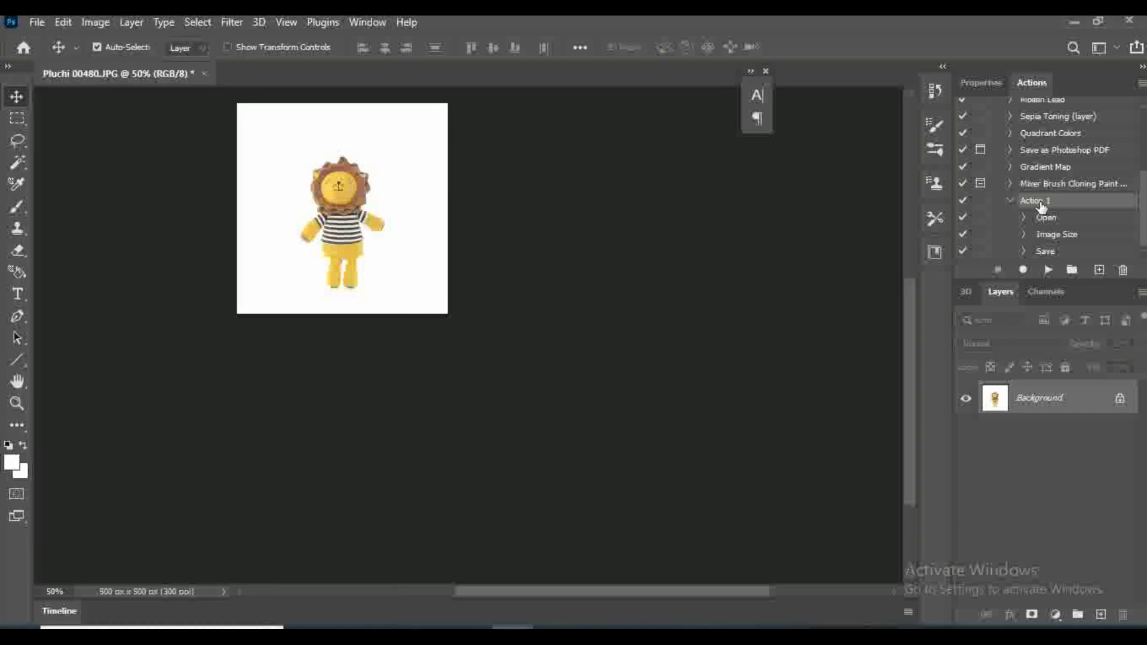